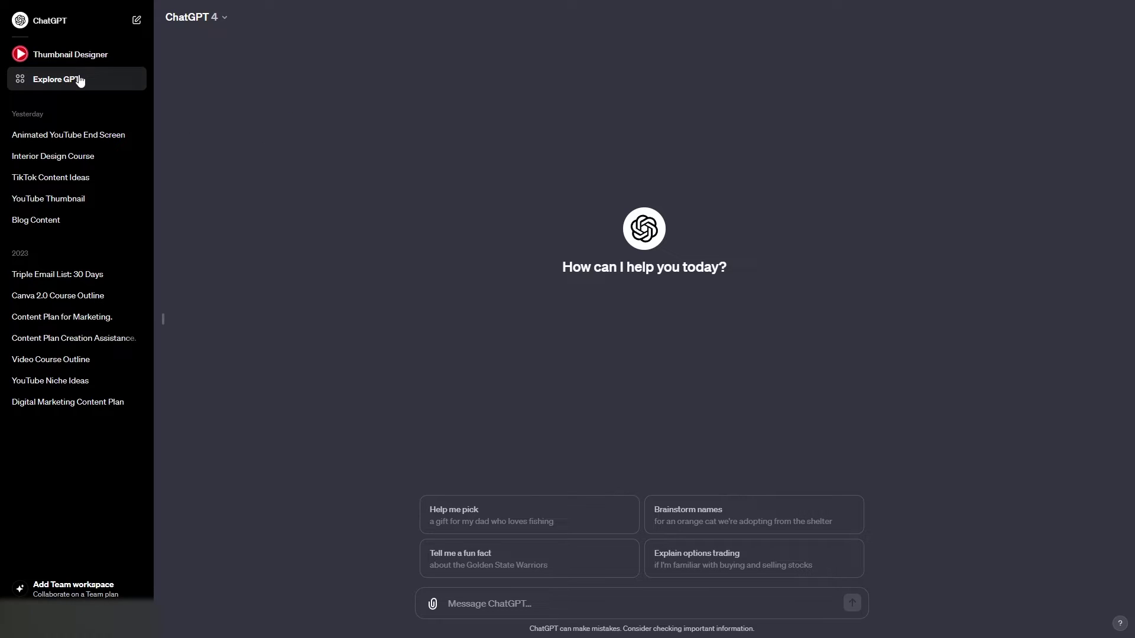
- Open the Explore GPTs page to browse featured and trending custom GPTs
{"action": "left_click", "coordinate": [103, 81]}
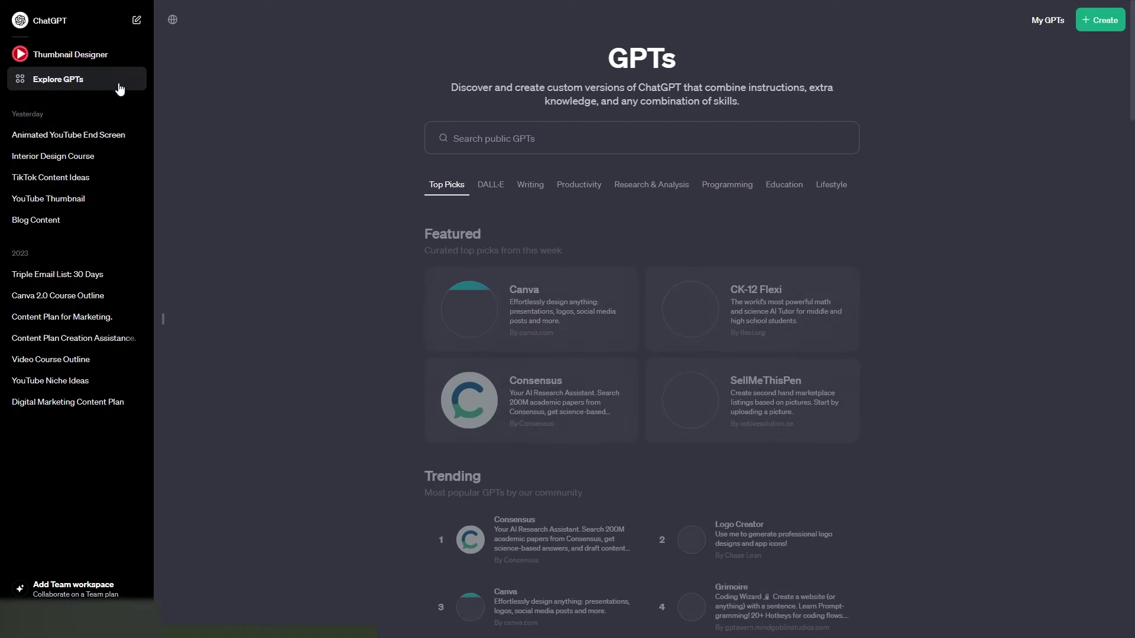
- Search the public GPTs for 'logo' and start a chat with Logo Creator
{"action": "left_click", "coordinate": [505, 134]}
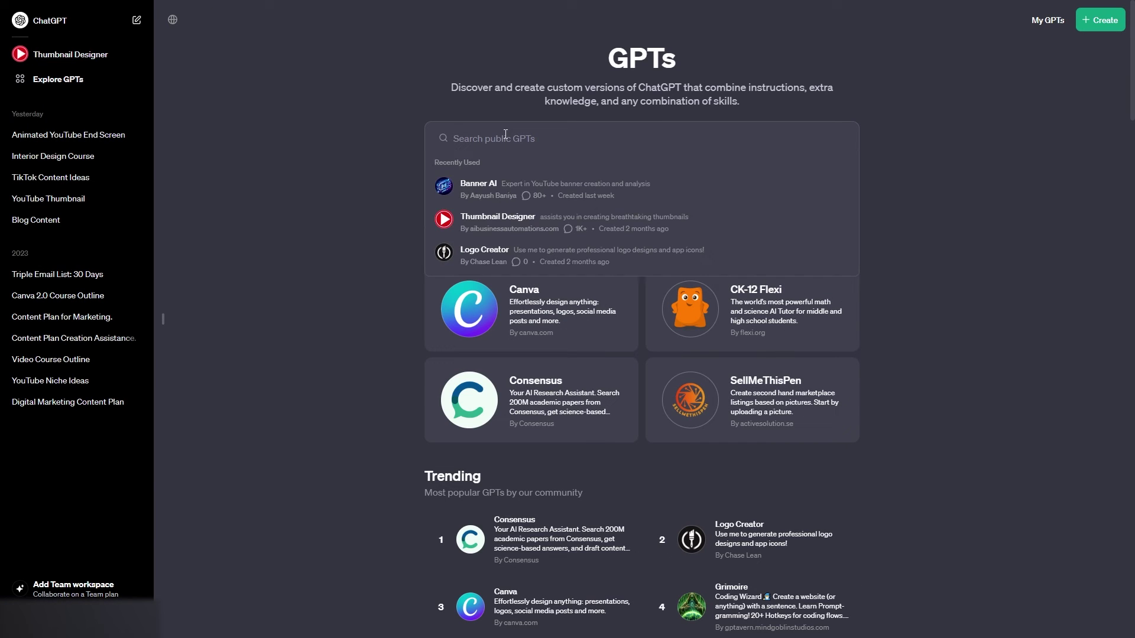
{"action": "type", "text": "logo"}
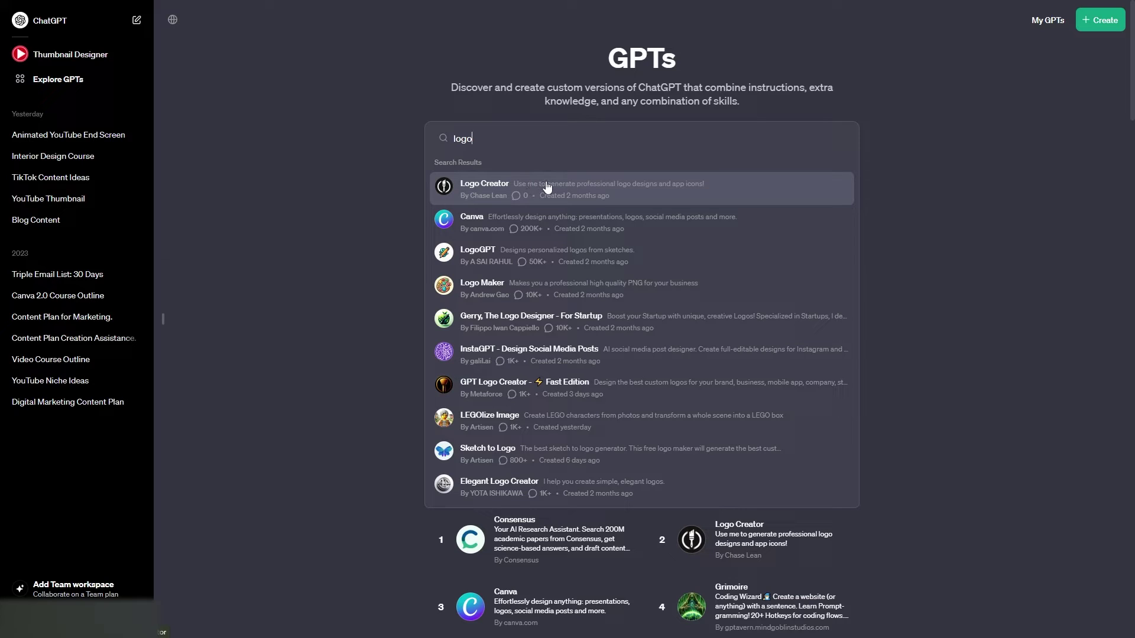
{"action": "left_click", "coordinate": [547, 186]}
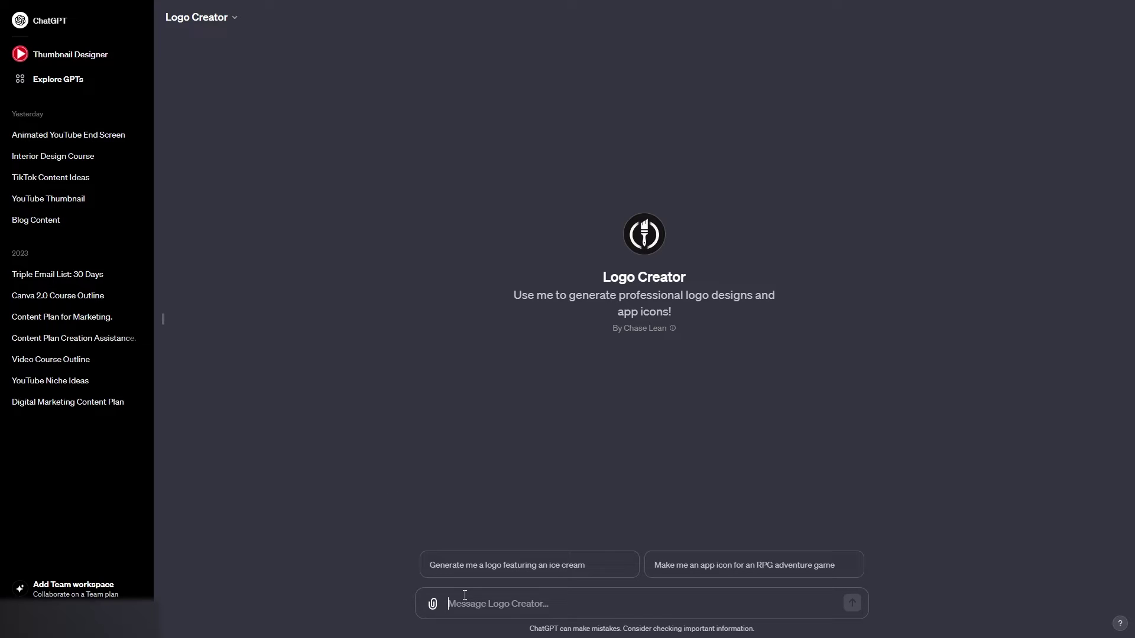
- Draft the prompt: a logo for cafe "Craig's Coffee", simplistic, authentic, standing out on signs
{"action": "type", "text": "Create a logo for m"}
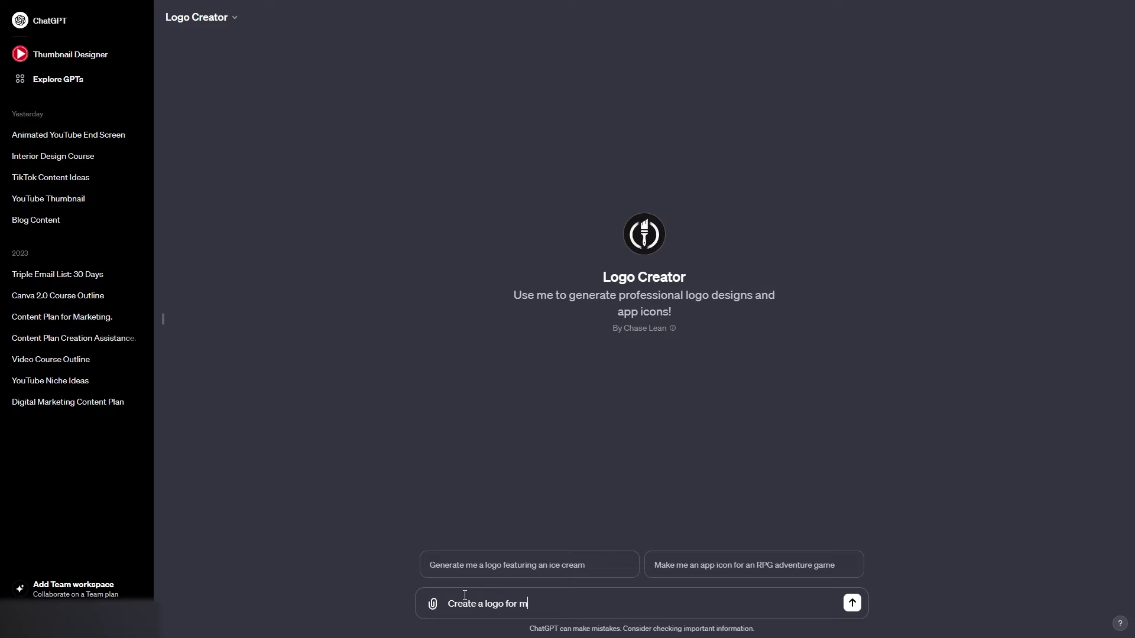
{"action": "type", "text": "y cafe "}
{"action": "type", "text": "\"\""}
{"action": "type", "text": "Craig"}
{"action": "type", "text": "'s Coff"}
{"action": "type", "text": "ee"}
{"action": "type", "text": ". I w"}
{"action": "type", "text": "ant the logo"}
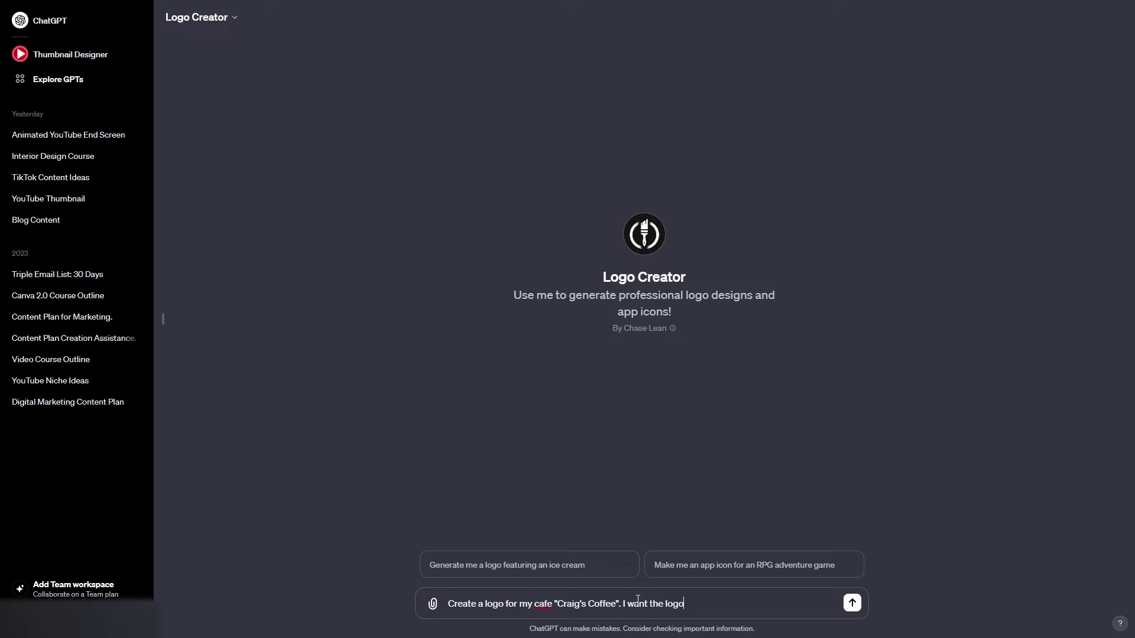
{"action": "type", "text": " to be simplistic, authentic"}
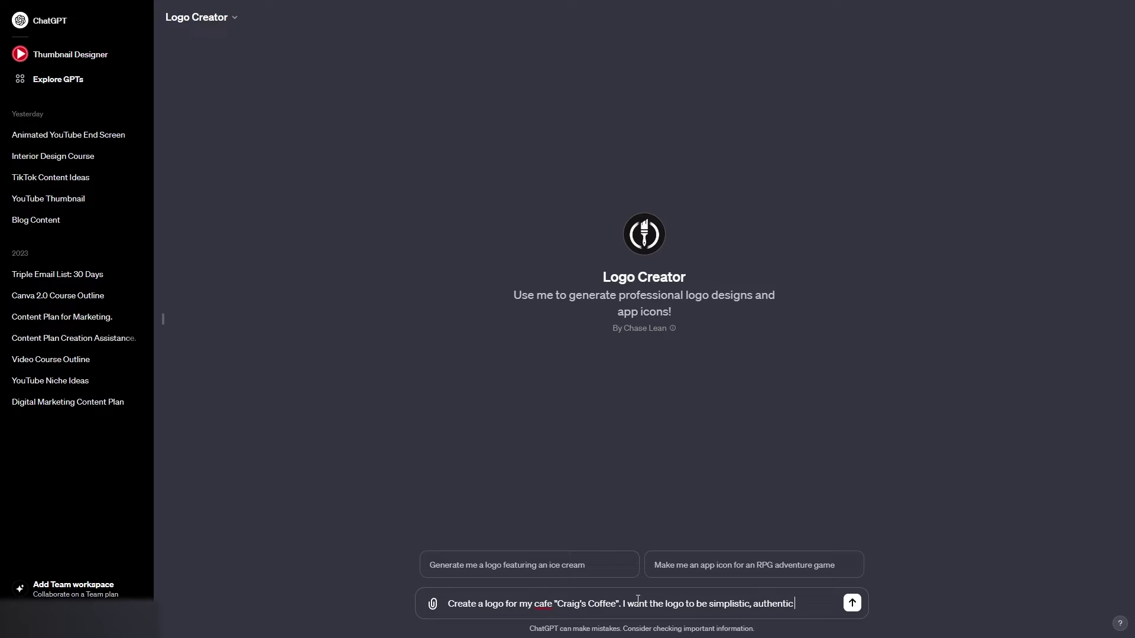
{"action": "type", "text": " and stand out"}
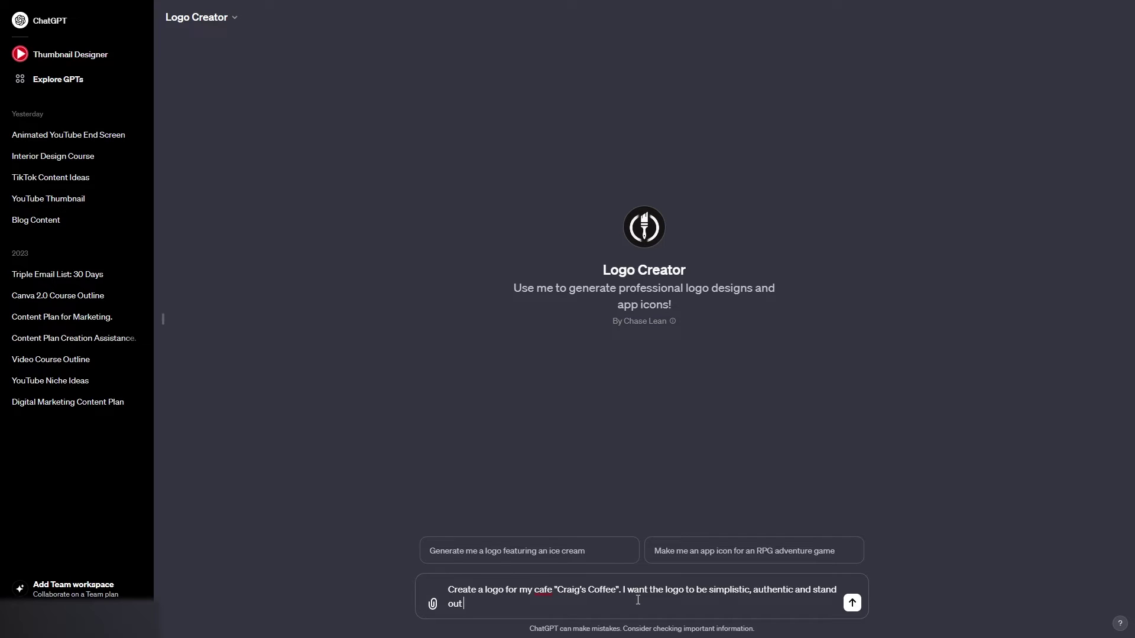
{"action": "type", "text": " on signs"}
{"action": "type", "text": "."}
- Send the Craig's Coffee logo request to Logo Creator
{"action": "key", "text": "Return"}
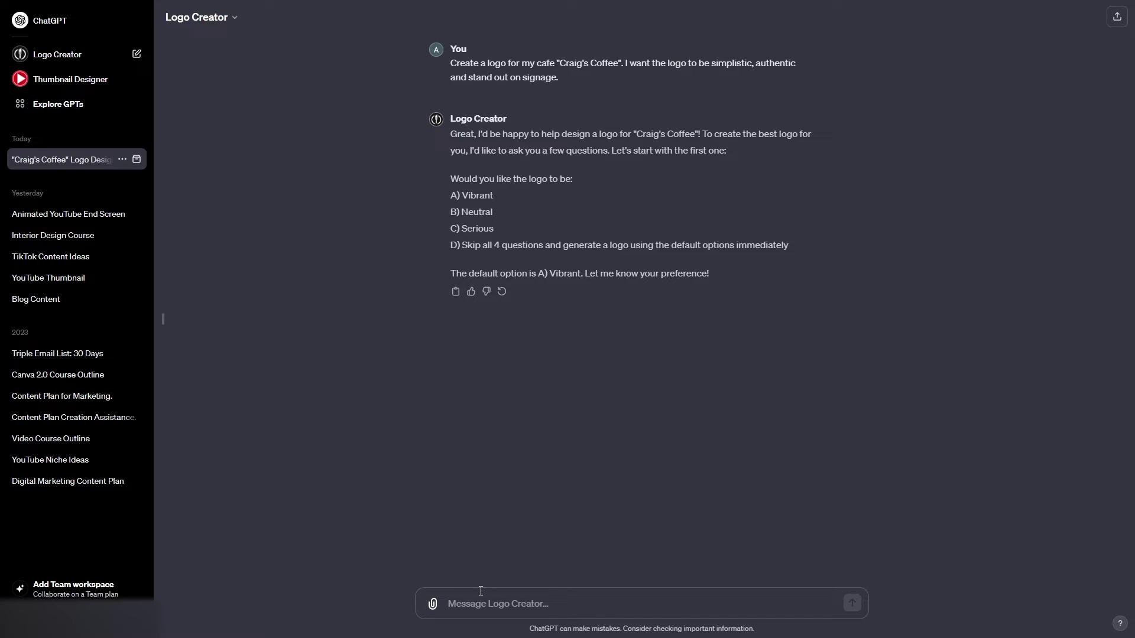
- Enter 'B' in the message box to choose the Neutral style
{"action": "type", "text": "B"}
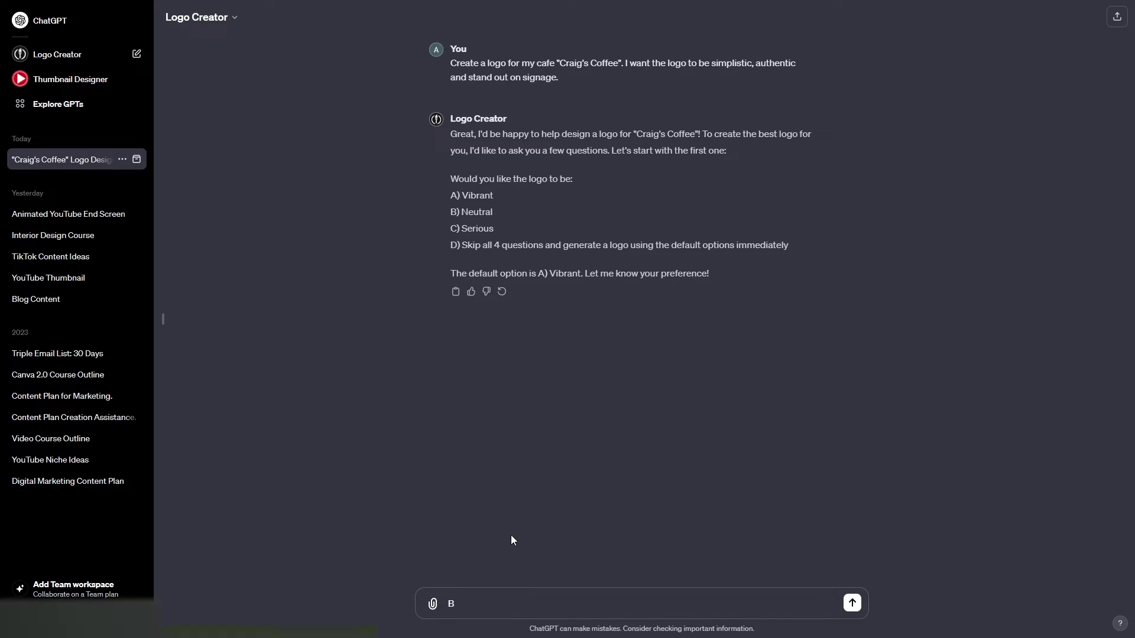
- Send 'B' for the Neutral style, then answer simplicity level 3
{"action": "key", "text": "Return"}
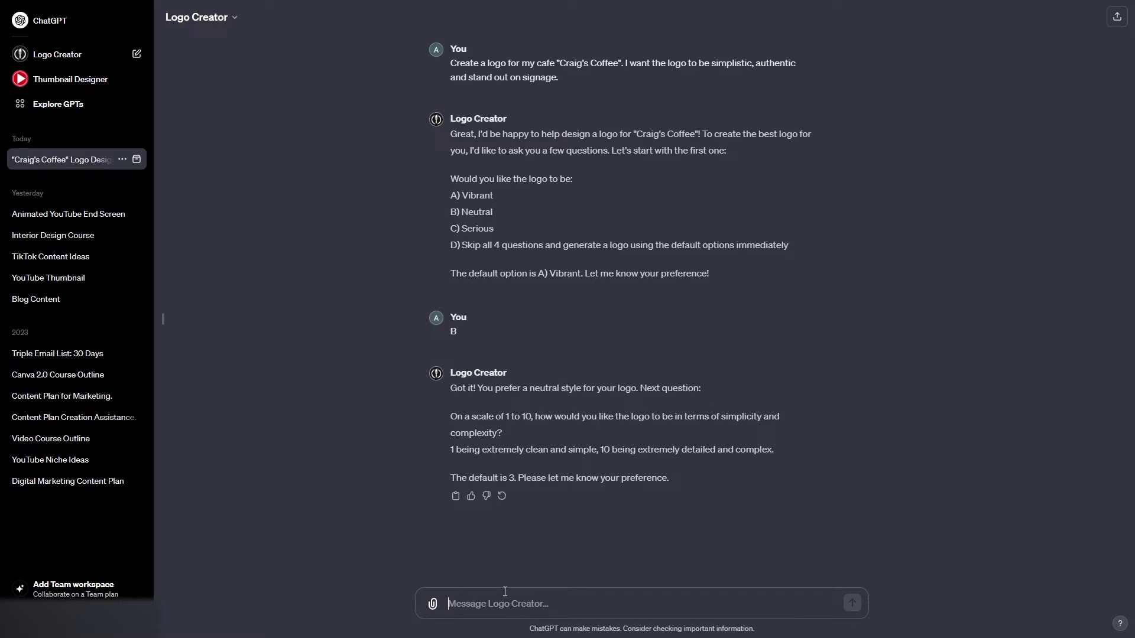
{"action": "type", "text": "3"}
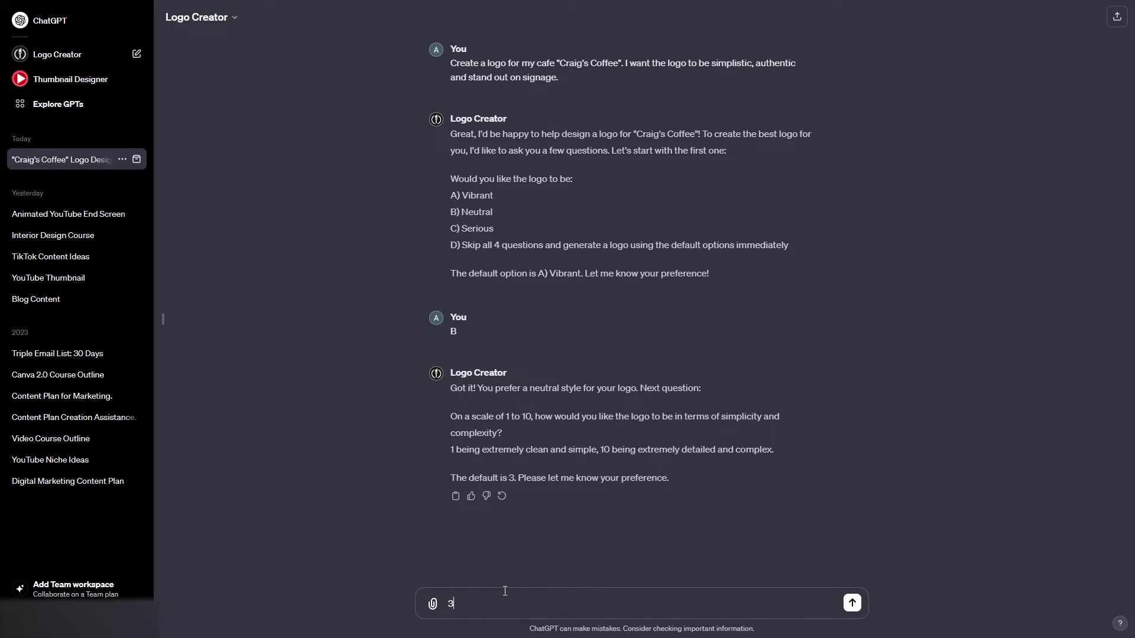
{"action": "key", "text": "Return"}
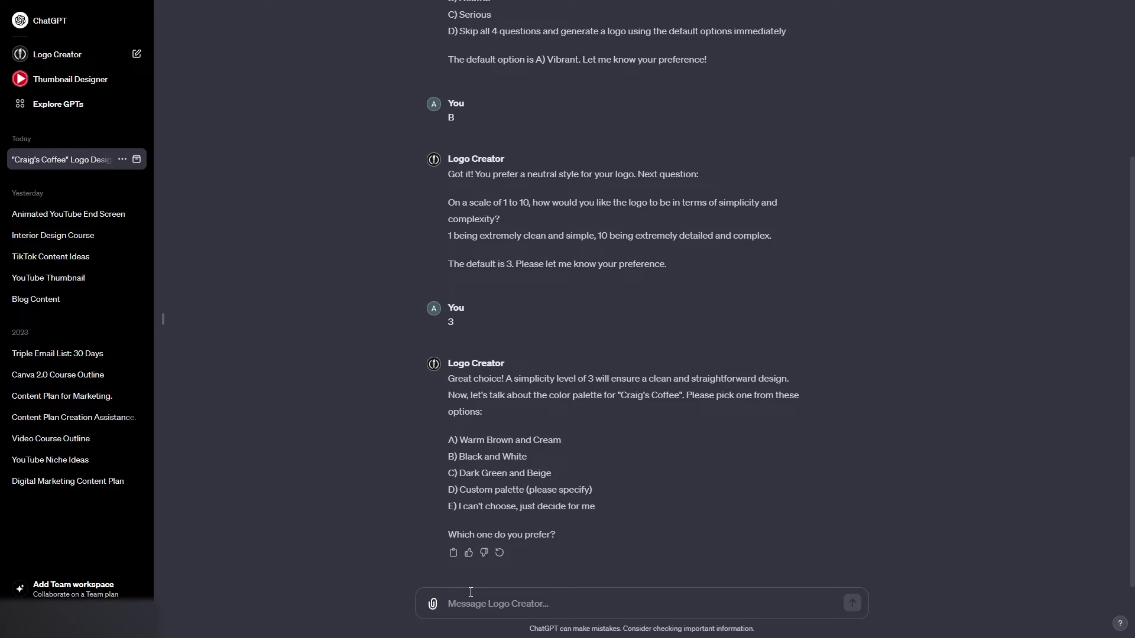
- Choose the warm brown and cream palette (A) and nine designs (B), then enlarge the grid
{"action": "type", "text": "A"}
{"action": "key", "text": "Return"}
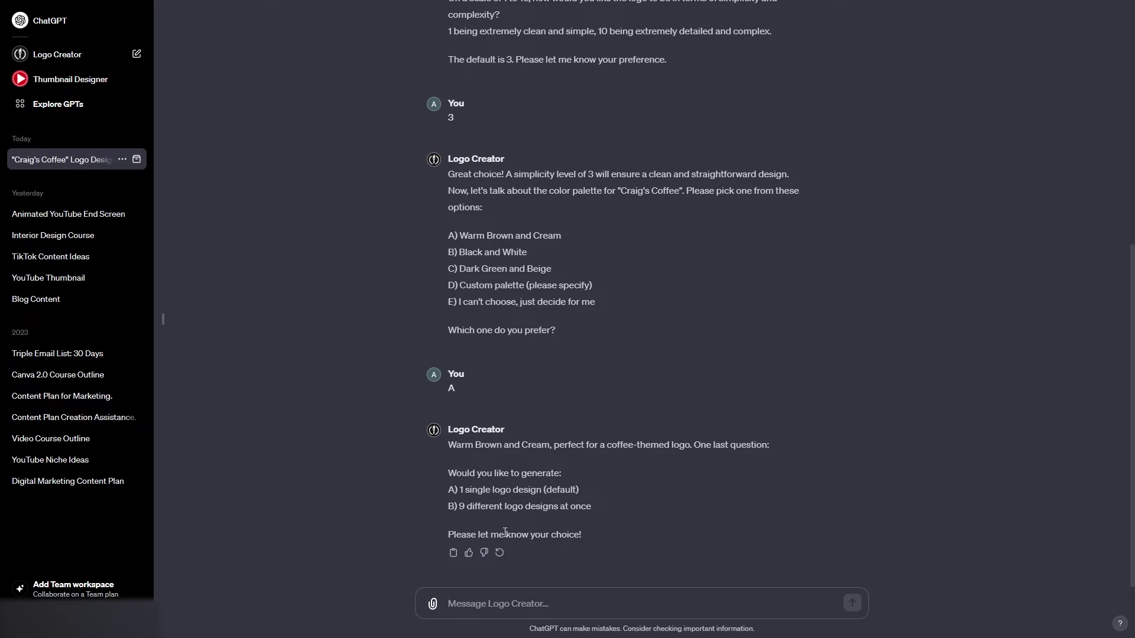
{"action": "type", "text": "B"}
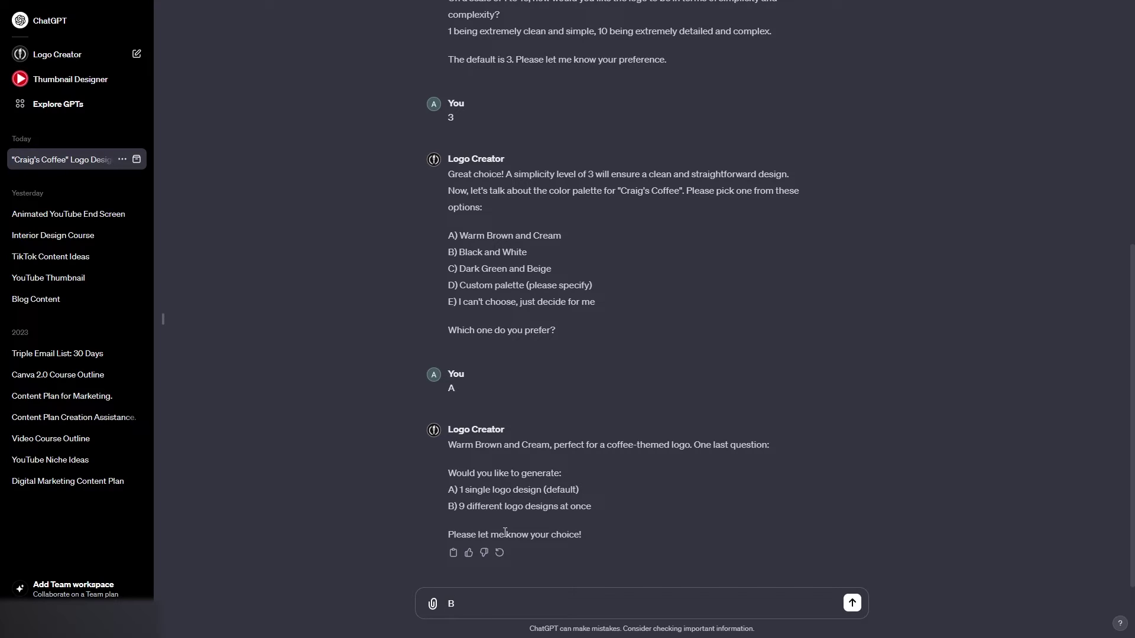
{"action": "key", "text": "Return"}
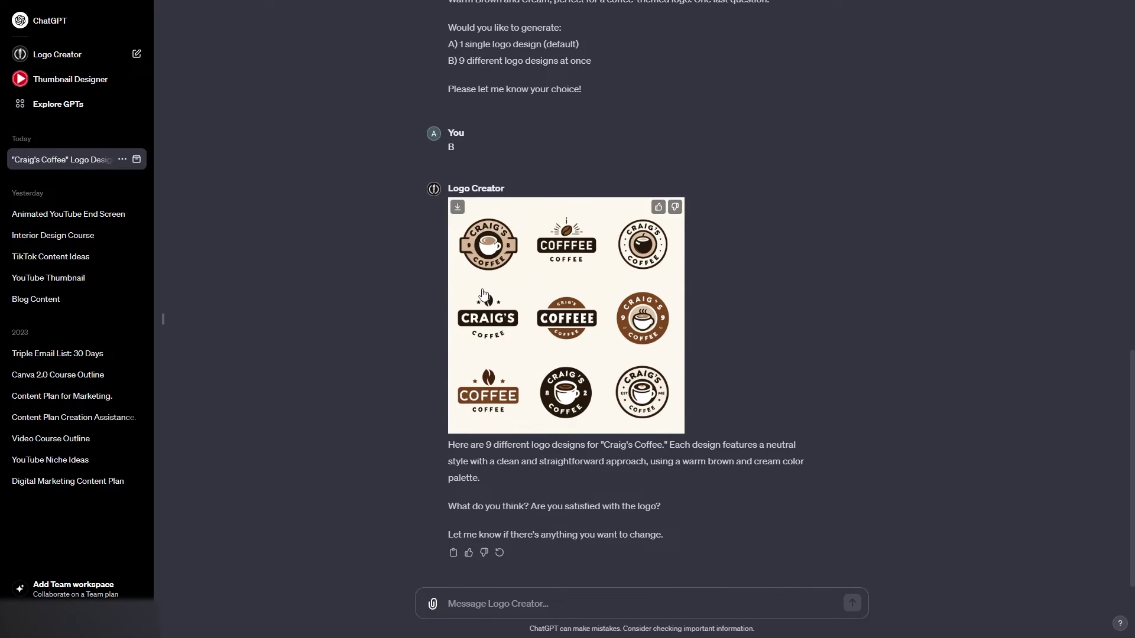
{"action": "left_click", "coordinate": [519, 281]}
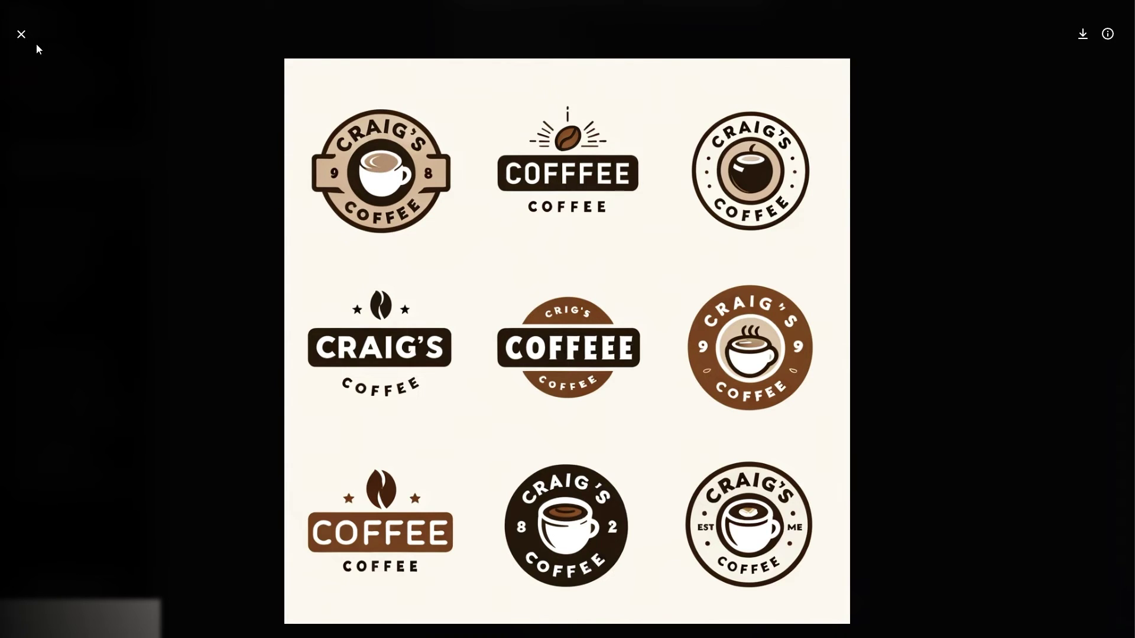
- Close the full-screen view of the nine Craig's Coffee logos
{"action": "left_click", "coordinate": [22, 35]}
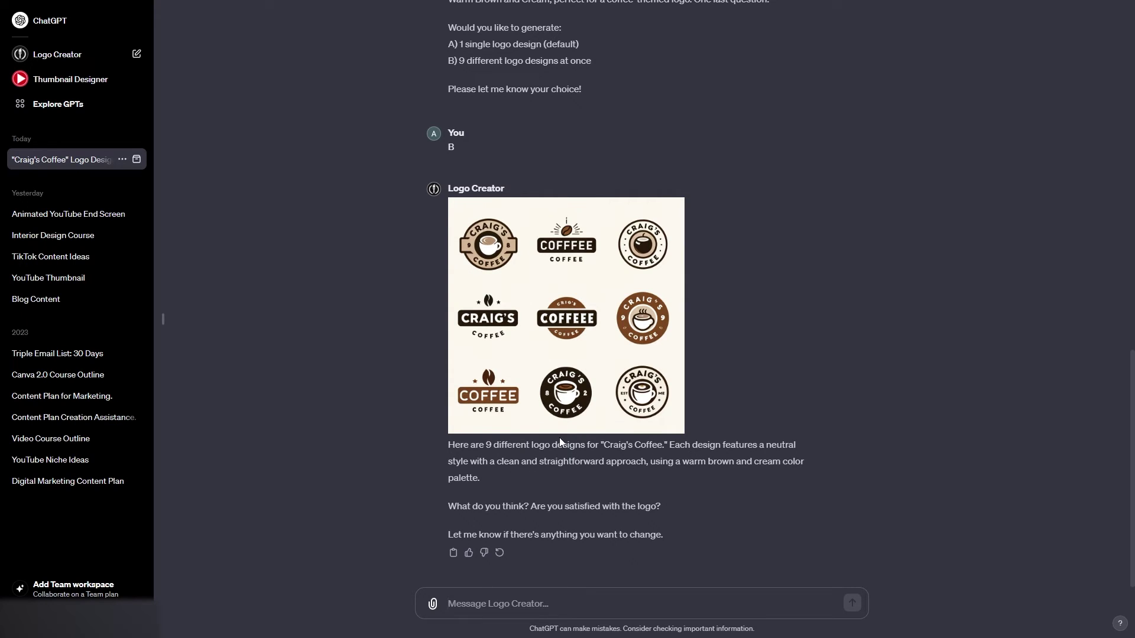
- Send 'Please can you make the last one full size' to Logo Creator
{"action": "type", "text": "Please c"}
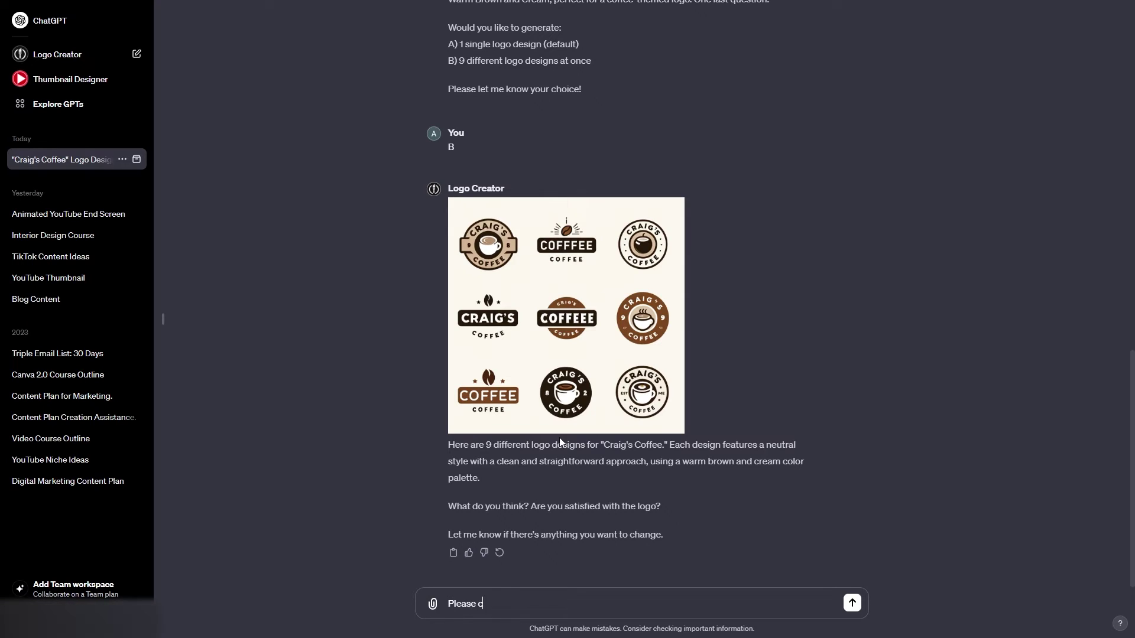
{"action": "type", "text": "an you make"}
{"action": "type", "text": "the last one full"}
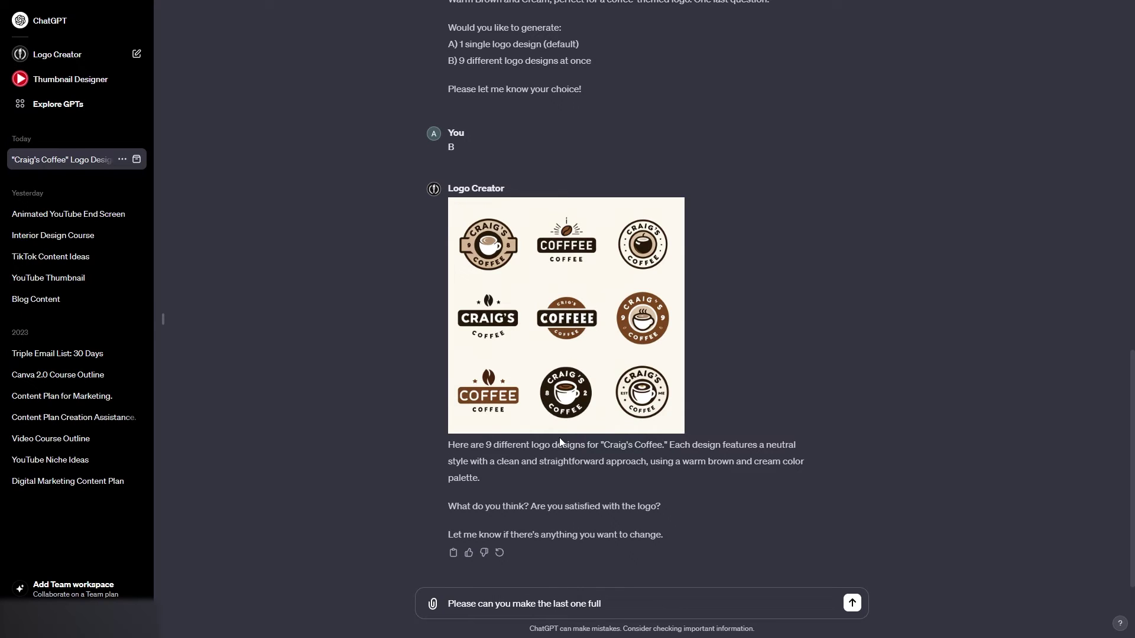
{"action": "type", "text": " size"}
{"action": "key", "text": "Return"}
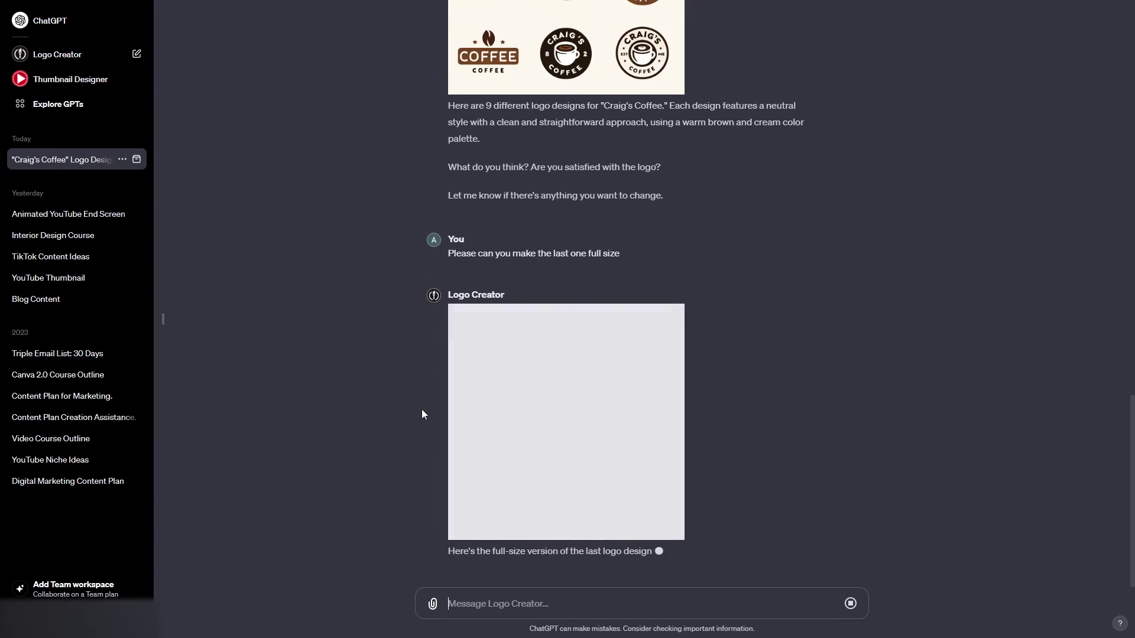
{"action": "mouse_move", "coordinate": [482, 425]}
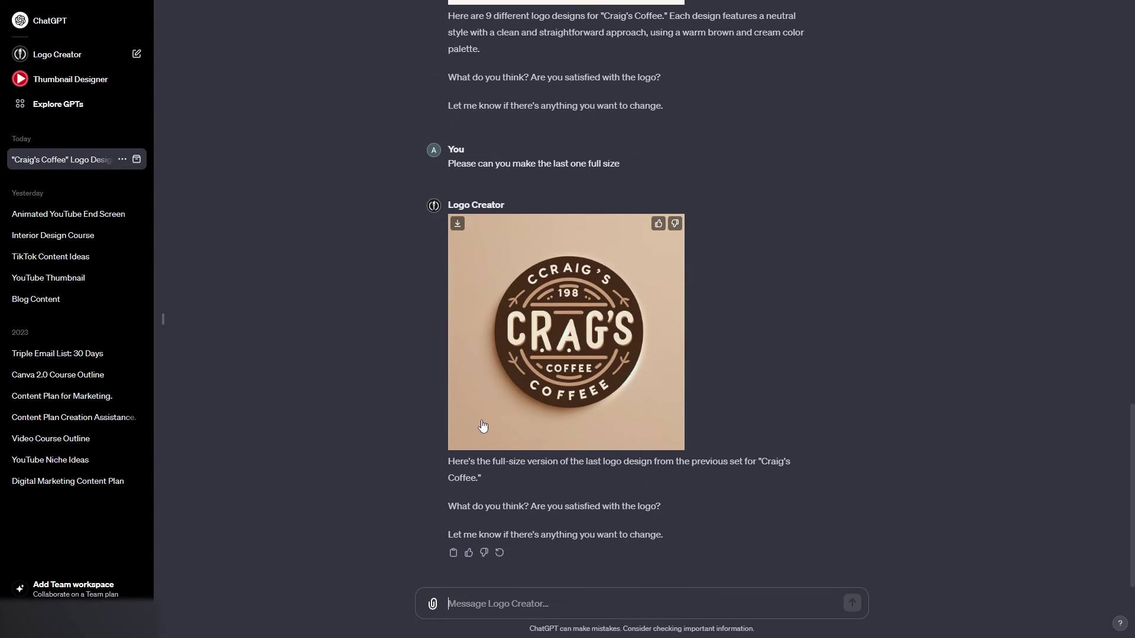
{"action": "scroll", "coordinate": [482, 426], "scroll_direction": "up", "scroll_amount": 3}
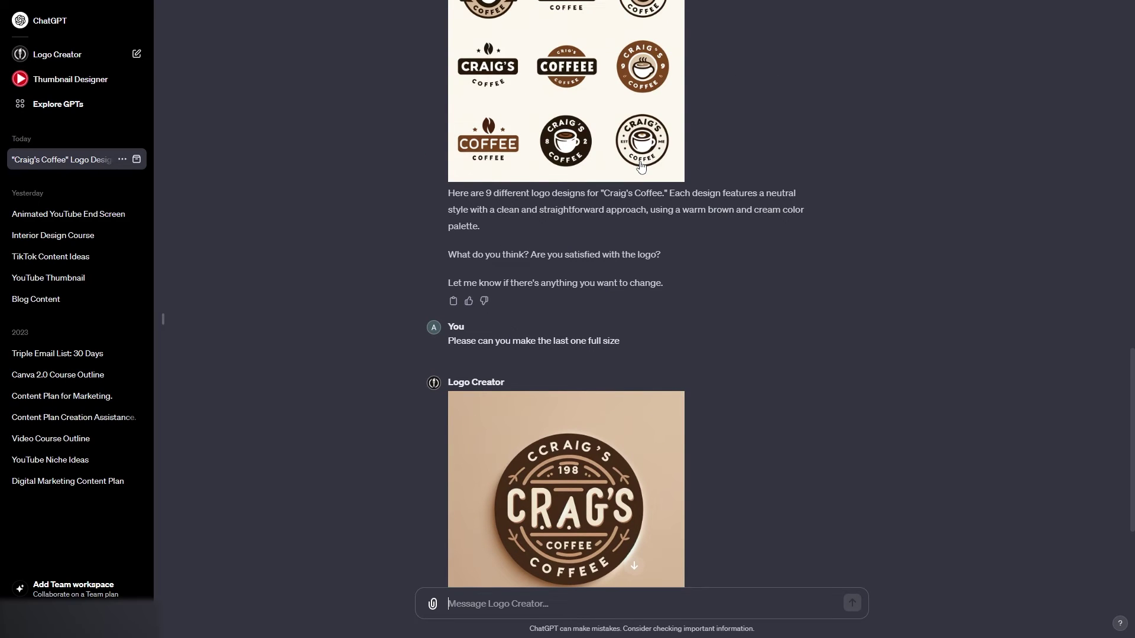
{"action": "scroll", "coordinate": [642, 167], "scroll_direction": "down", "scroll_amount": 3}
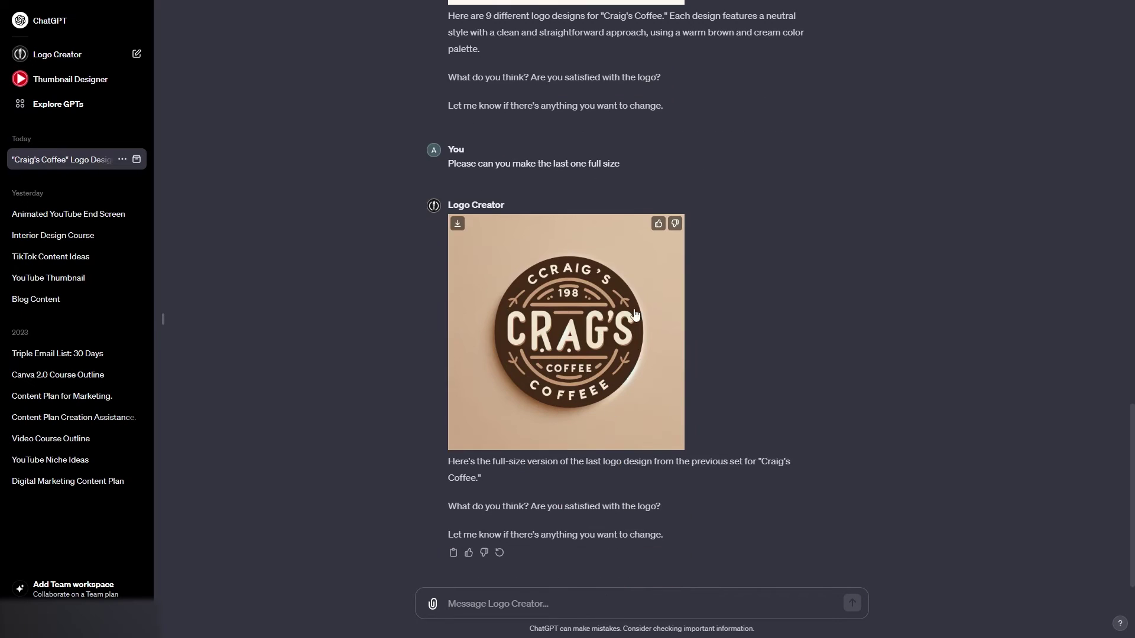
{"action": "scroll", "coordinate": [523, 372], "scroll_direction": "up", "scroll_amount": 5}
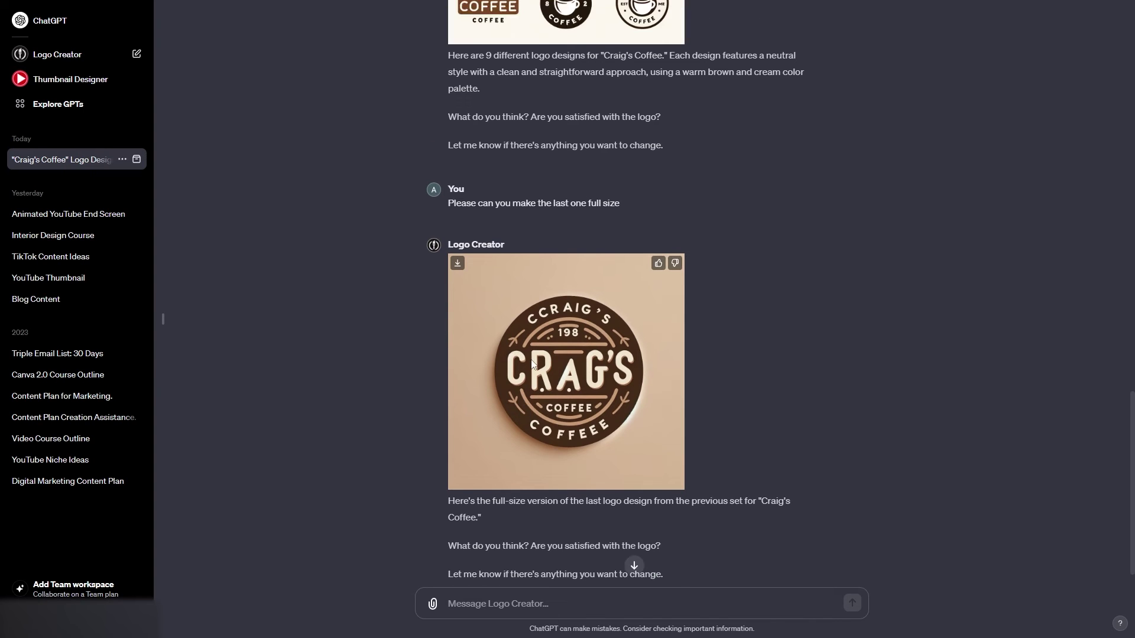
{"action": "scroll", "coordinate": [559, 437], "scroll_direction": "down", "scroll_amount": 3}
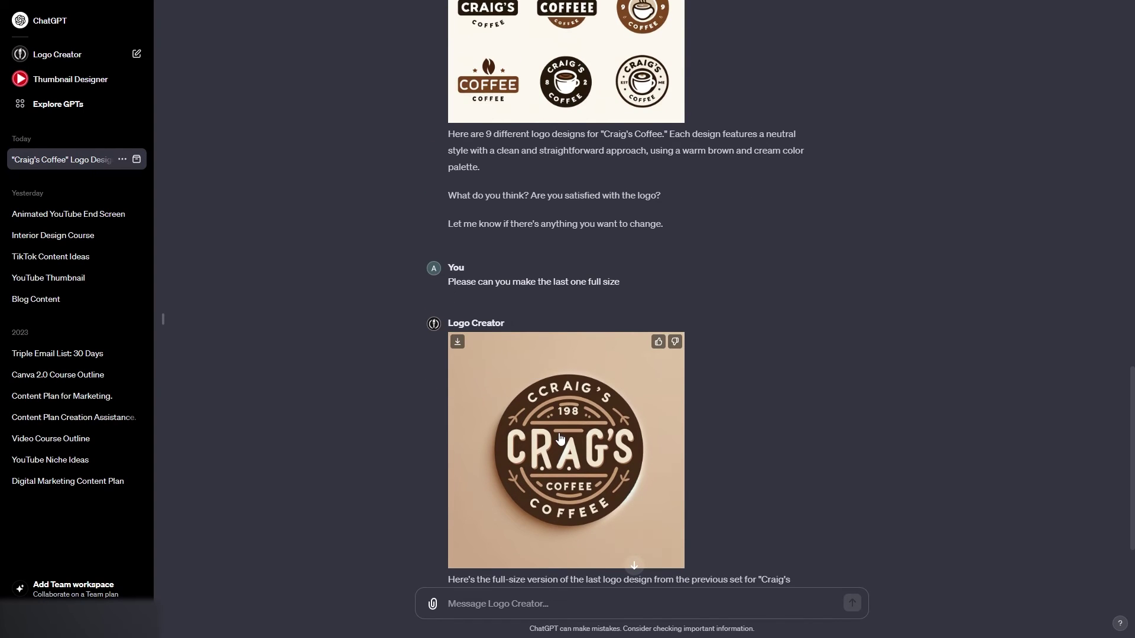
{"action": "scroll", "coordinate": [560, 438], "scroll_direction": "up", "scroll_amount": 6}
{"action": "left_click", "coordinate": [568, 358]}
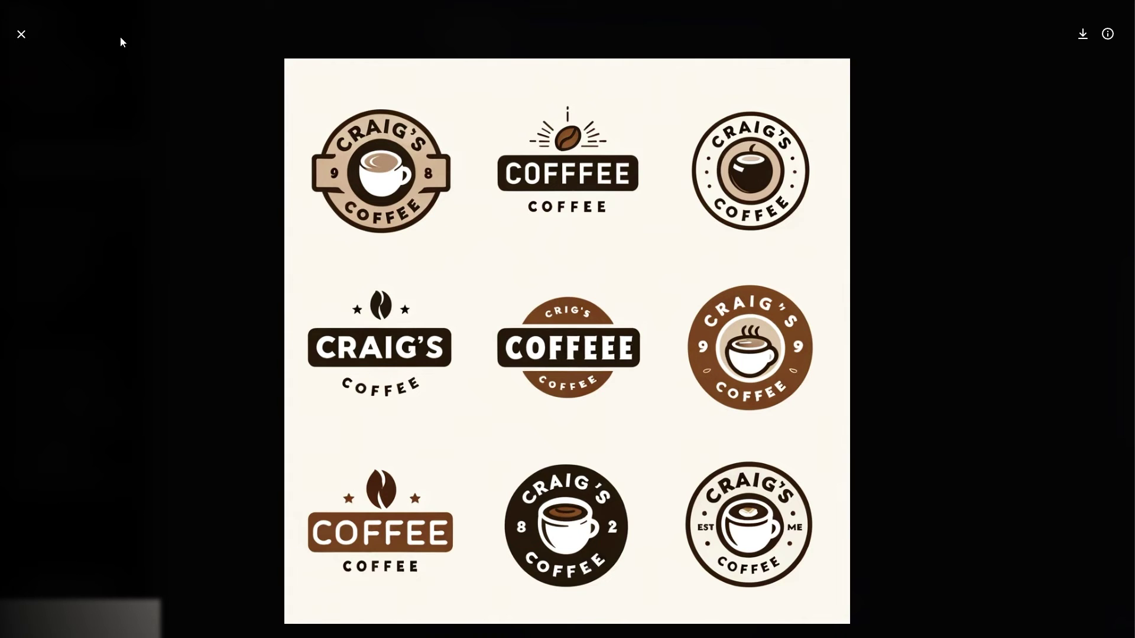
{"action": "left_click", "coordinate": [18, 38]}
{"action": "scroll", "coordinate": [520, 331], "scroll_direction": "down", "scroll_amount": 5}
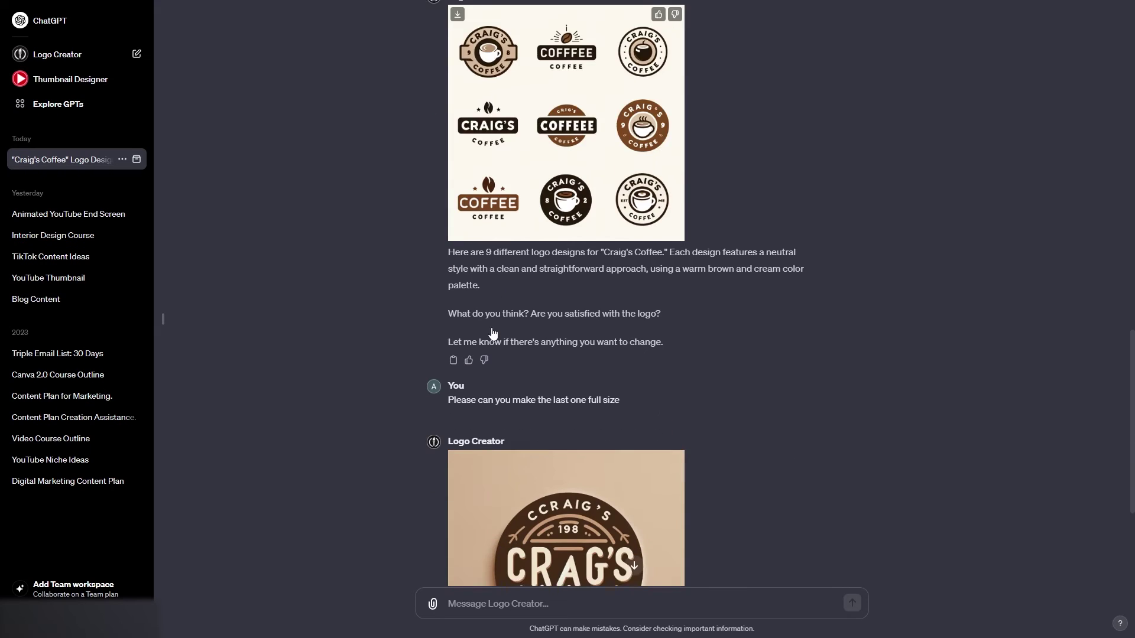
{"action": "scroll", "coordinate": [493, 334], "scroll_direction": "down", "scroll_amount": 2}
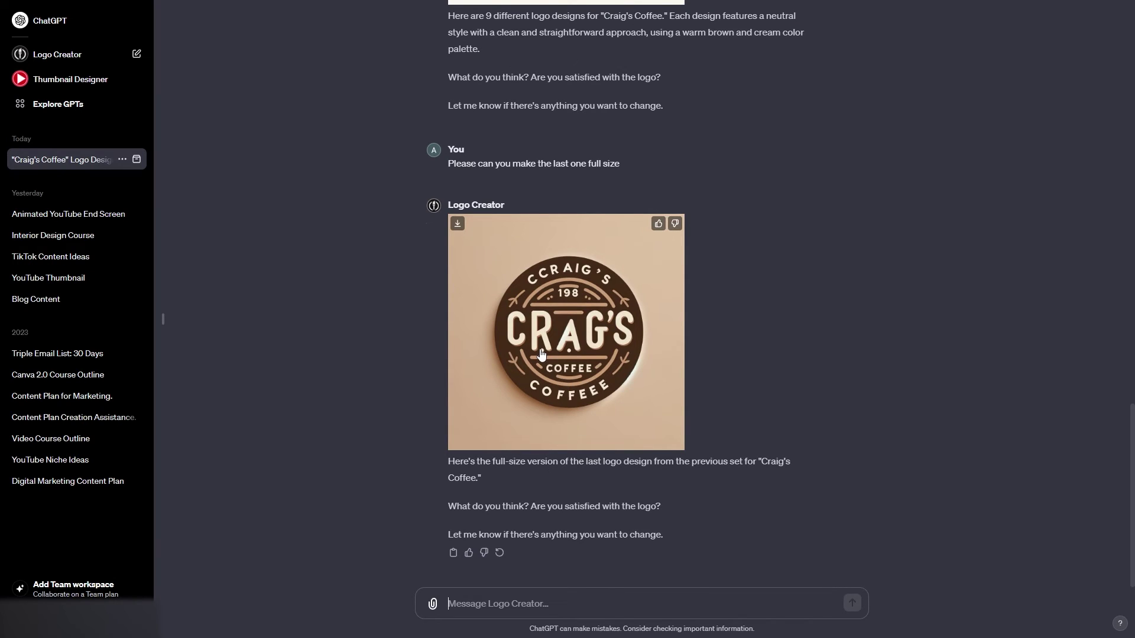
{"action": "scroll", "coordinate": [540, 355], "scroll_direction": "up", "scroll_amount": 5}
{"action": "left_click", "coordinate": [549, 240]}
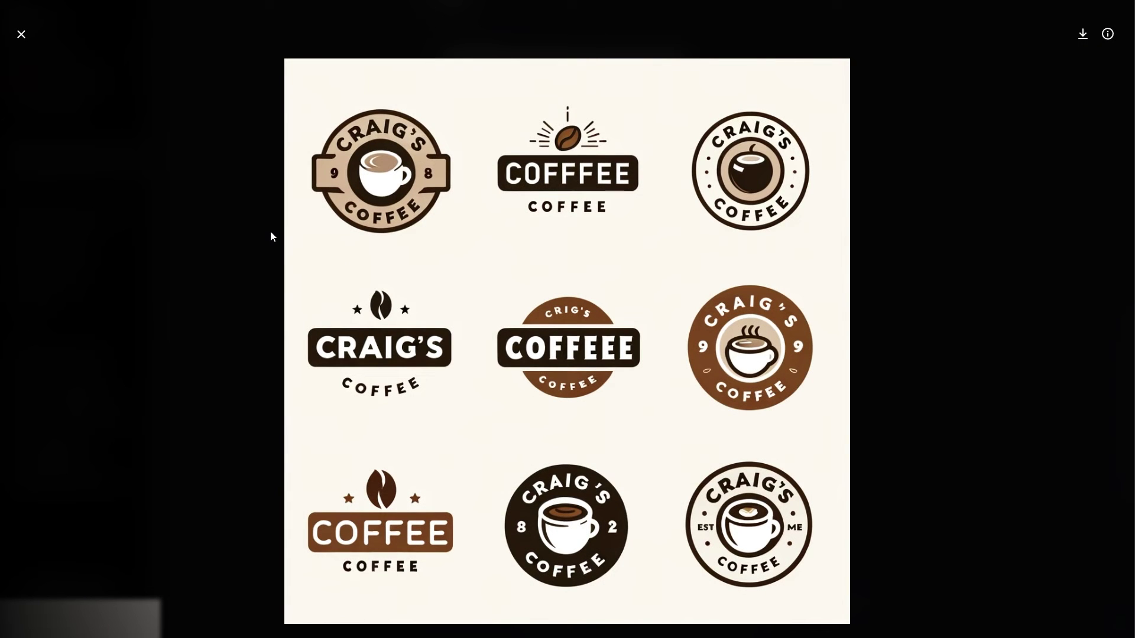
{"action": "left_click", "coordinate": [21, 34]}
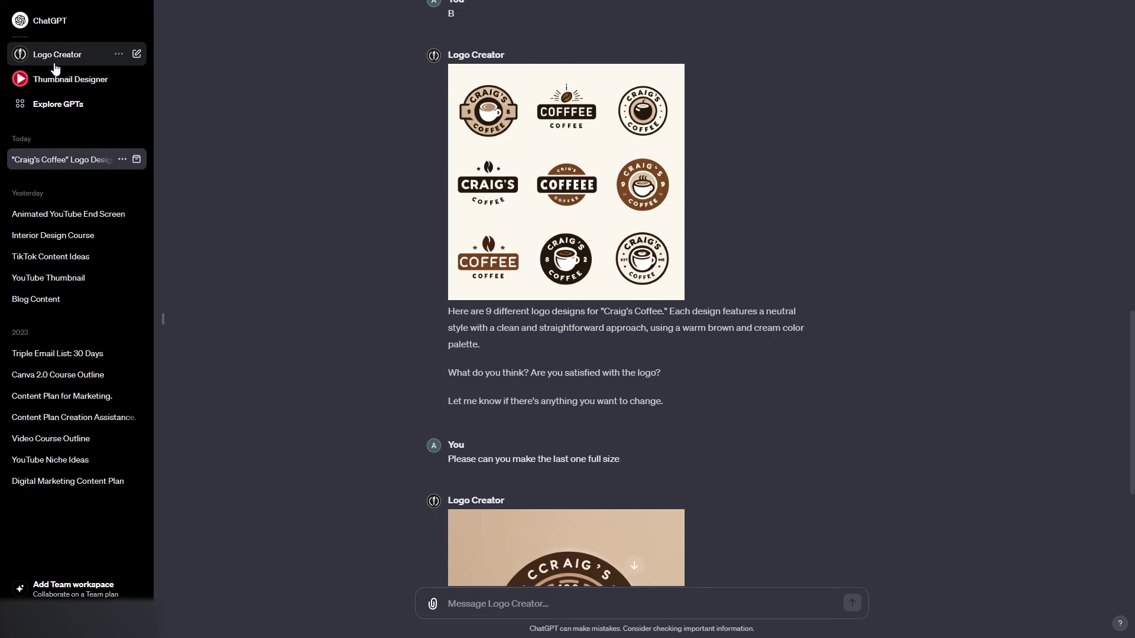
- In a new Logo Creator chat, send a logo request for financial business 'Global Wealth Management'
{"action": "left_click", "coordinate": [61, 62]}
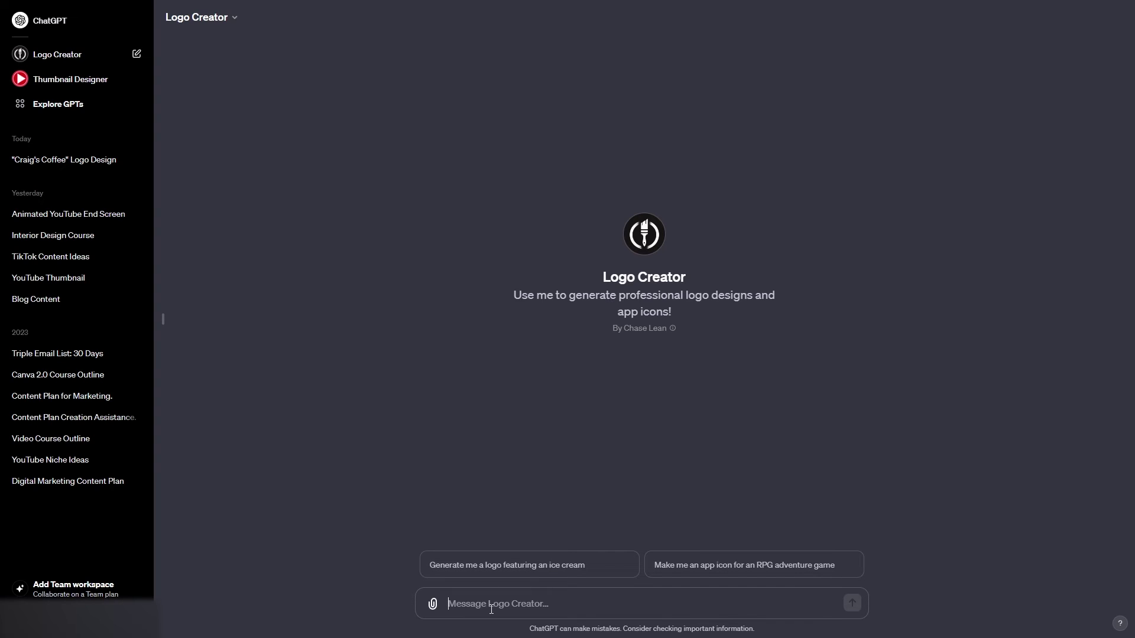
{"action": "type", "text": "Gene"}
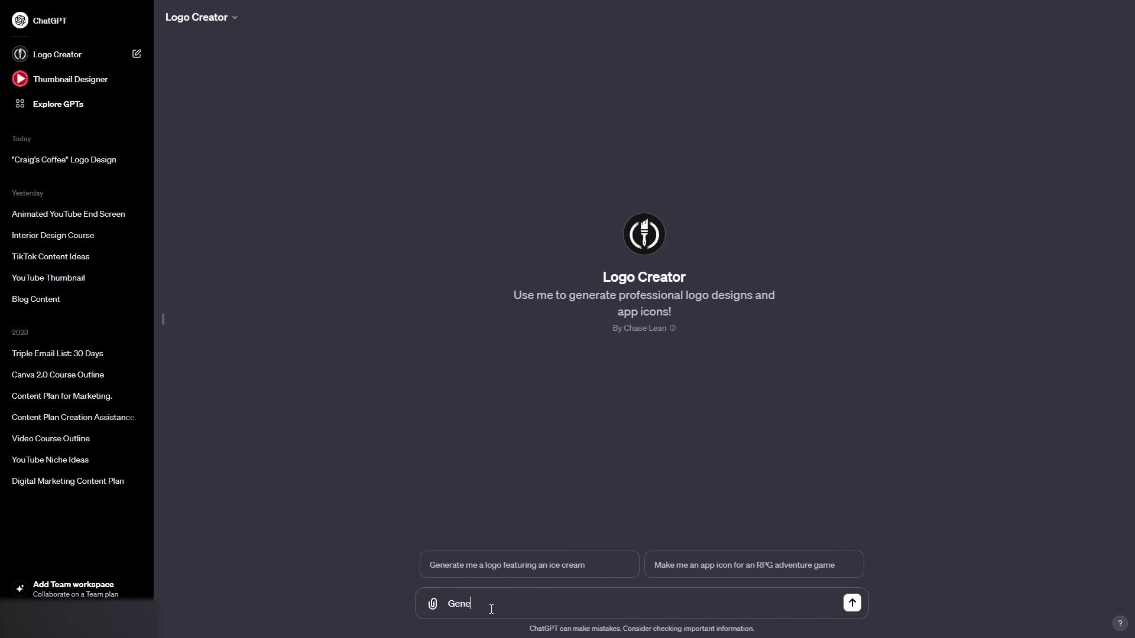
{"action": "type", "text": "rate a logo for my financial business "}
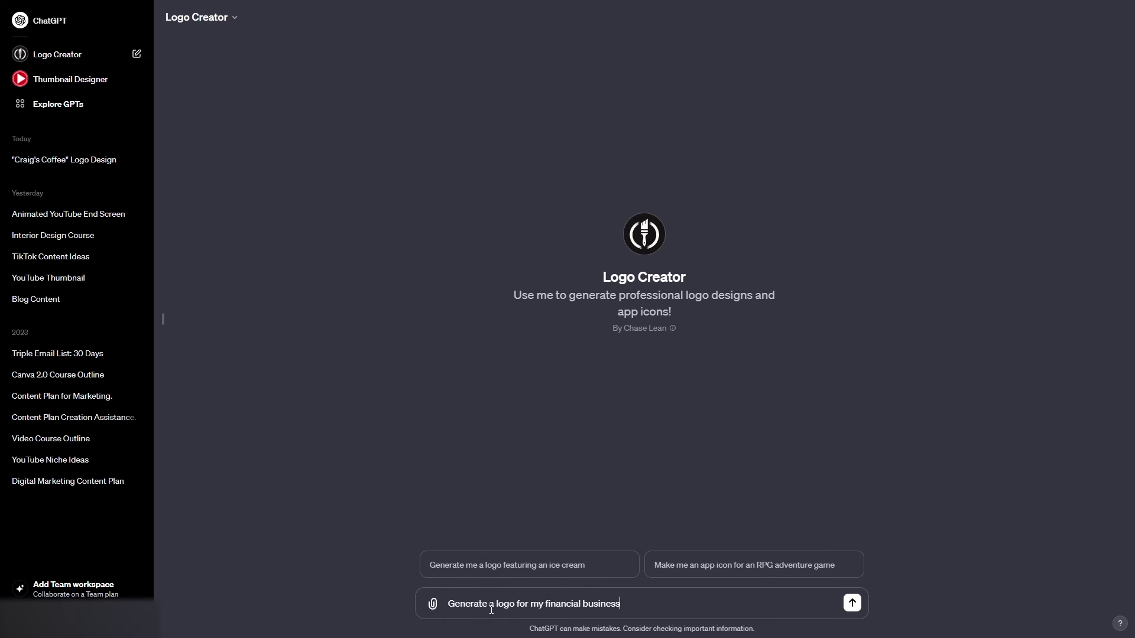
{"action": "type", "text": "\""}
{"action": "type", "text": "Global Wealth Management"}
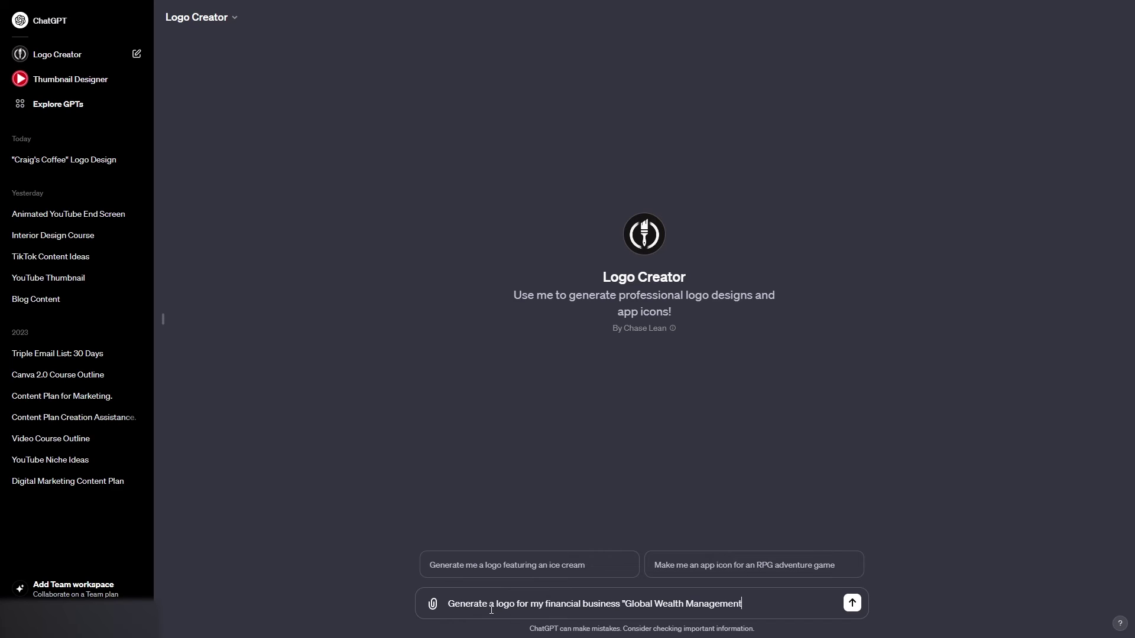
{"action": "type", "text": "\""}
{"action": "type", "text": ". You can create what you think will be best."}
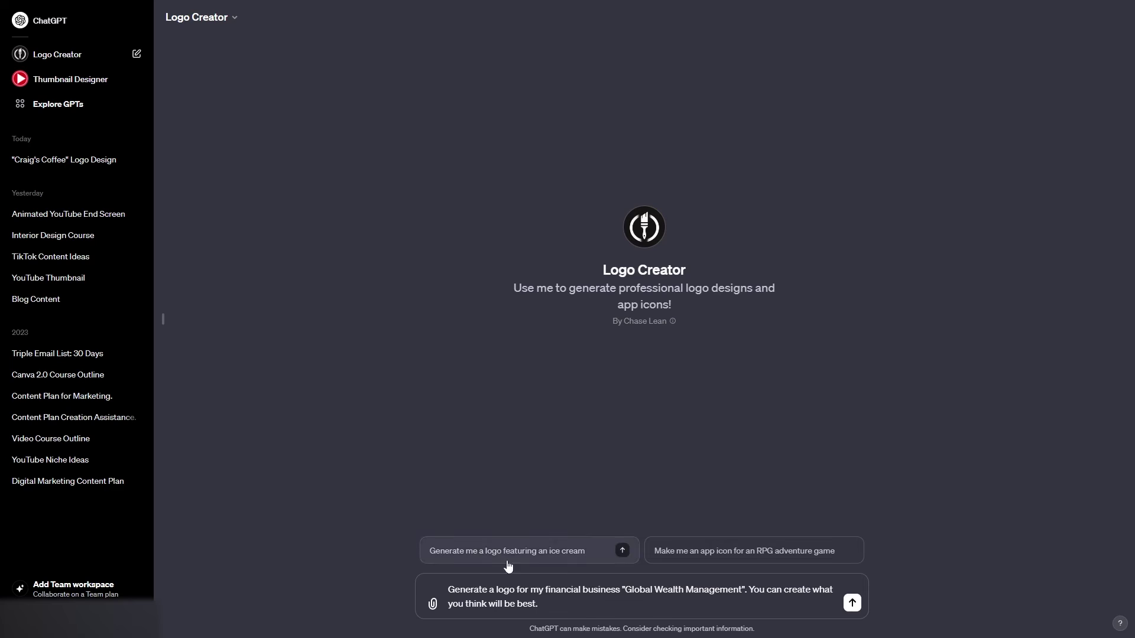
{"action": "left_click", "coordinate": [558, 591]}
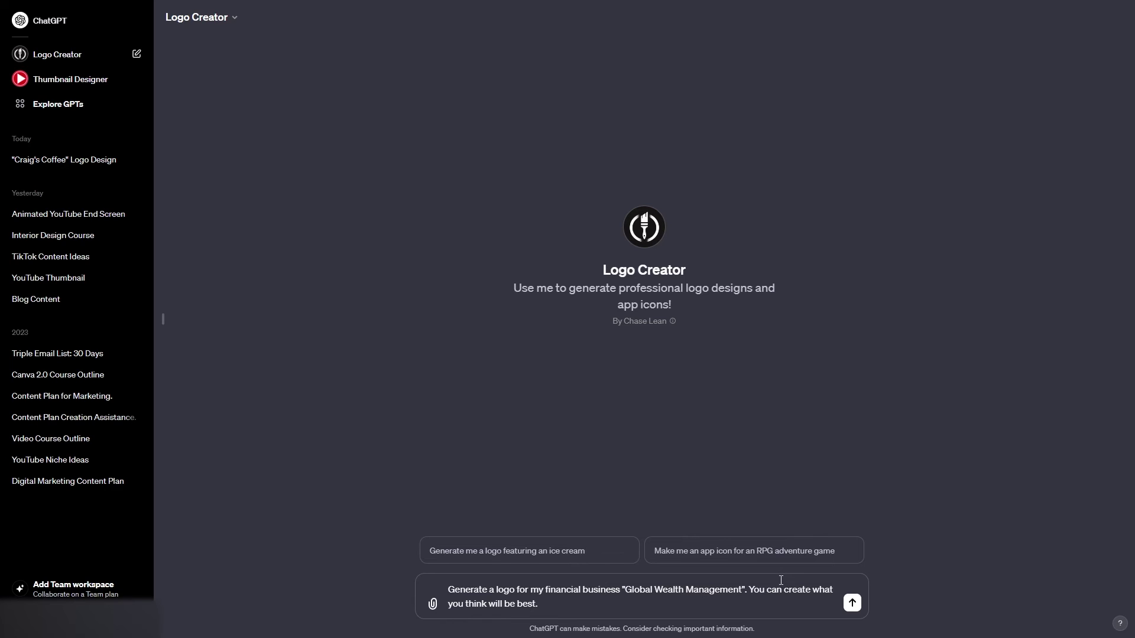
{"action": "left_click", "coordinate": [852, 604]}
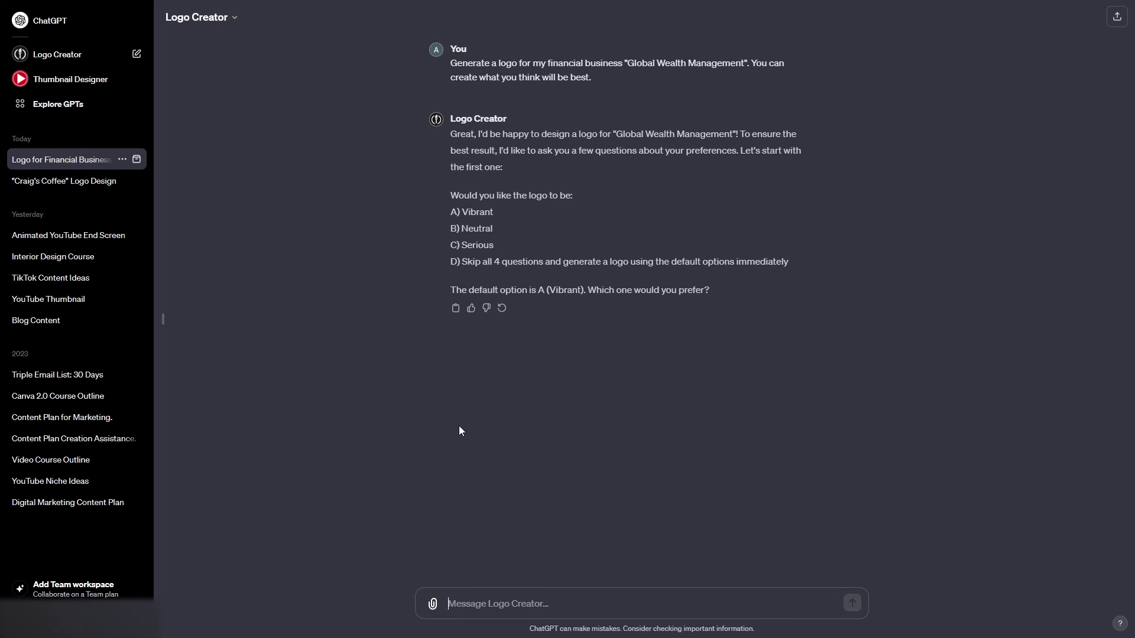
- Answer D to skip the style questions with defaults, then A for a single logo design
{"action": "type", "text": "D"}
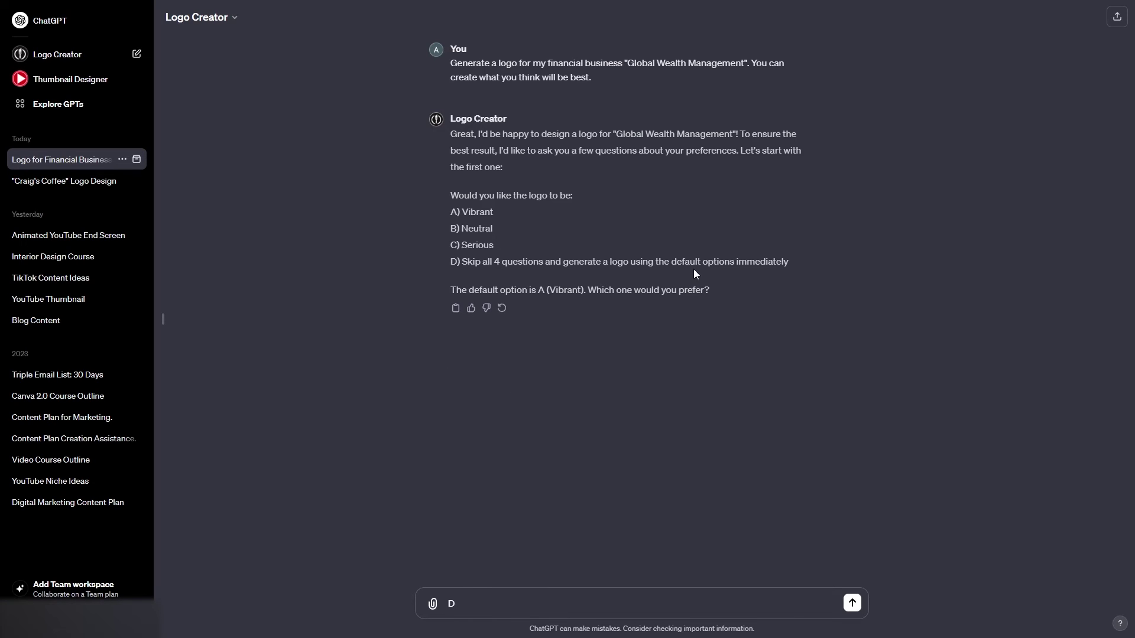
{"action": "key", "text": "Return"}
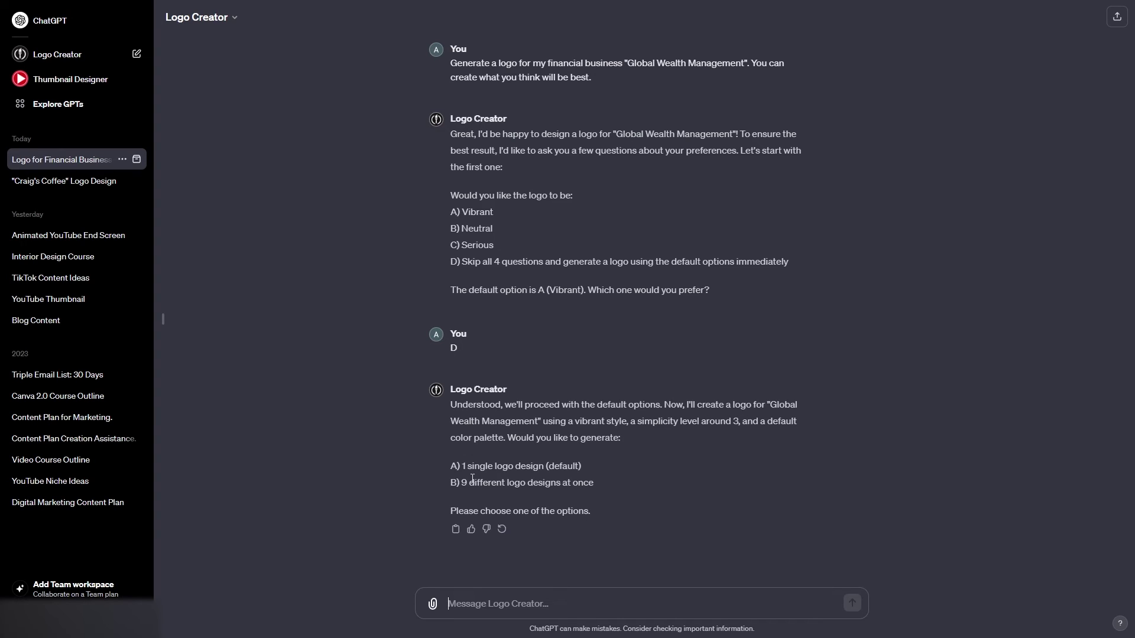
{"action": "type", "text": "A"}
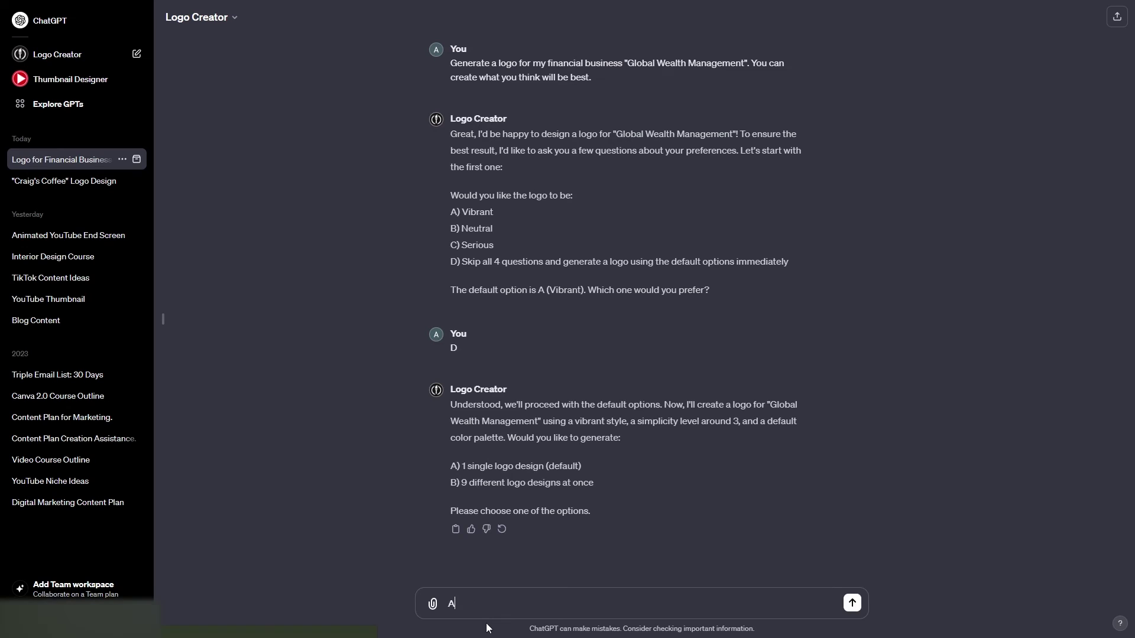
{"action": "key", "text": "Return"}
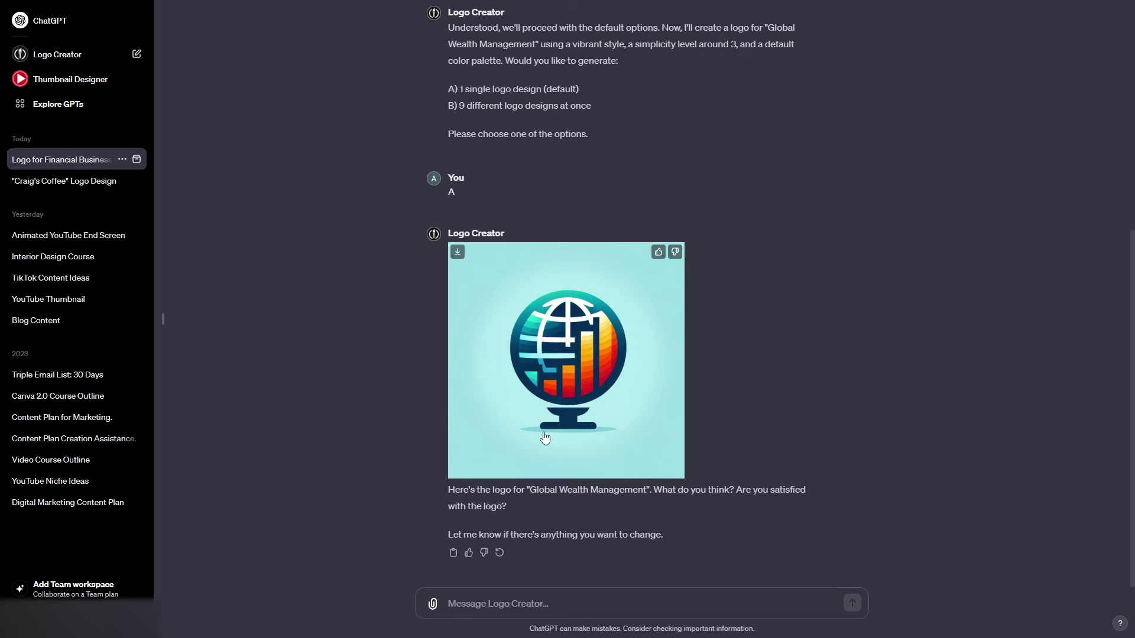
- Send 'Please use the brand name in the logo.' to revise the Global Wealth Management logo
{"action": "left_click", "coordinate": [497, 593]}
{"action": "type", "text": "Please use "}
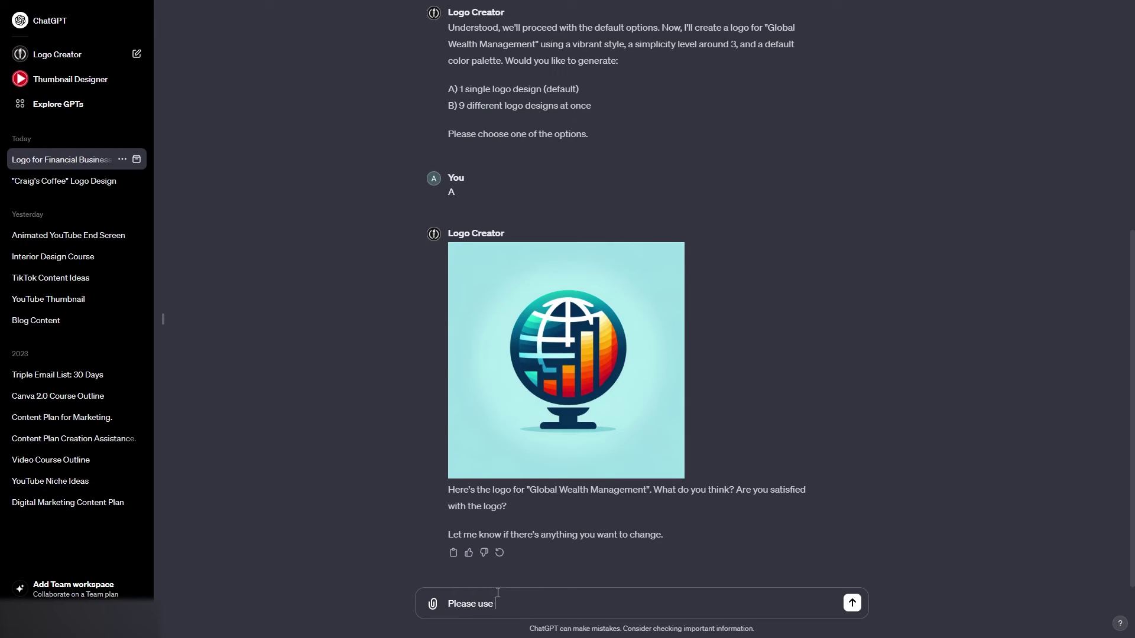
{"action": "type", "text": "the brand name in the logo."}
{"action": "key", "text": "Return"}
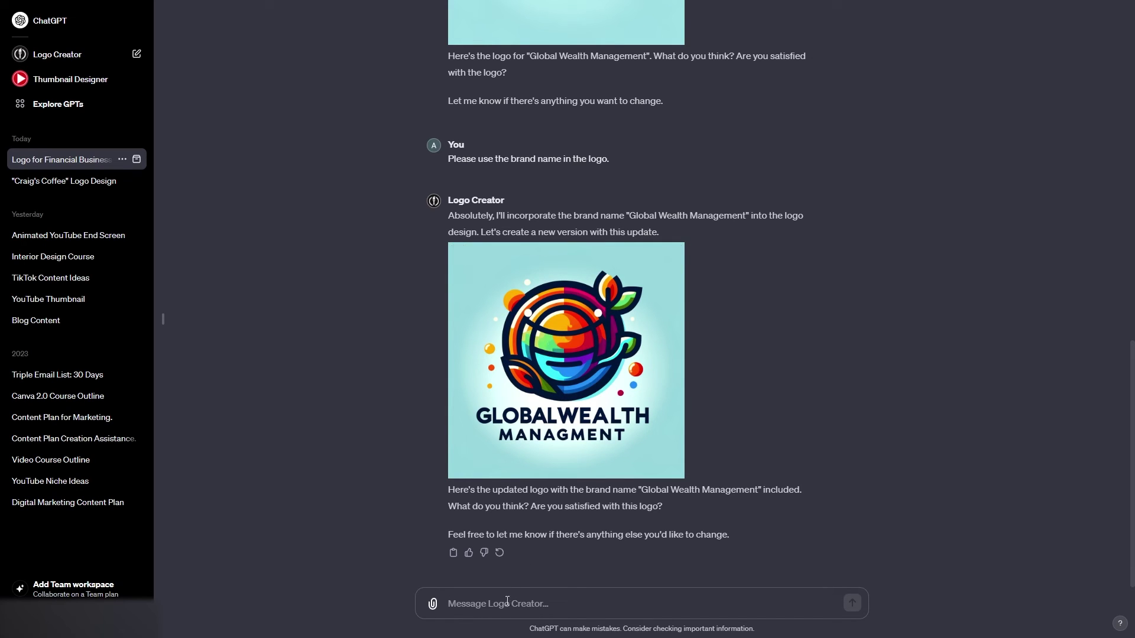
- Send 'Please create a simple logo using only three colours that are common for this type of brand.'
{"action": "type", "text": "P"}
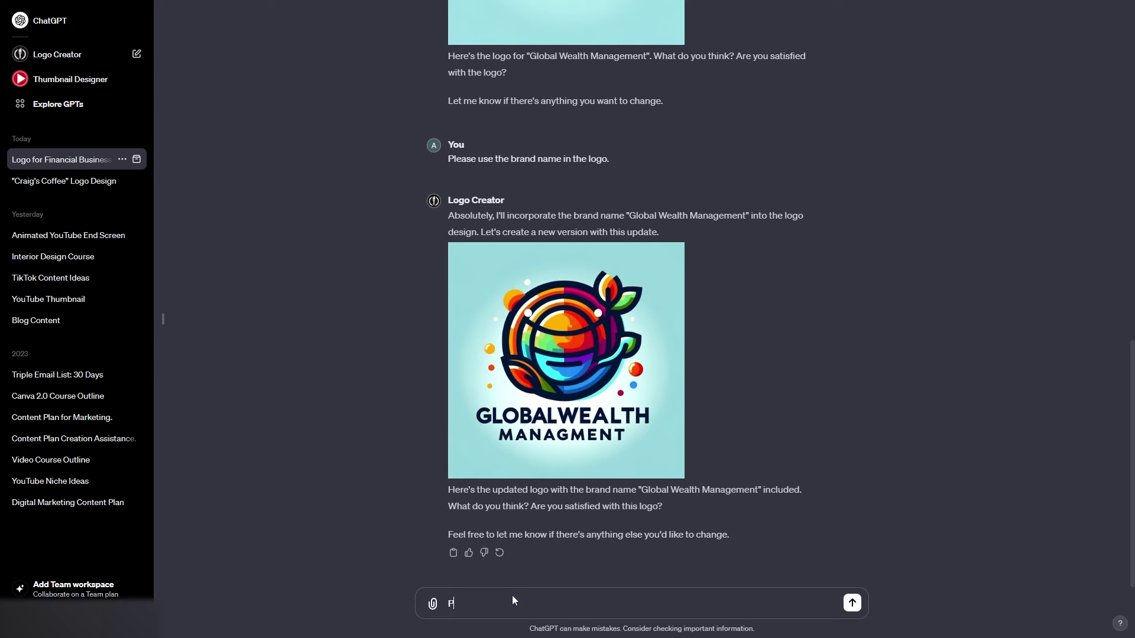
{"action": "type", "text": "lease createa"}
{"action": "key", "text": "BackSpace"}
{"action": "key", "text": "BackSpace"}
{"action": "type", "text": "a simple logo "}
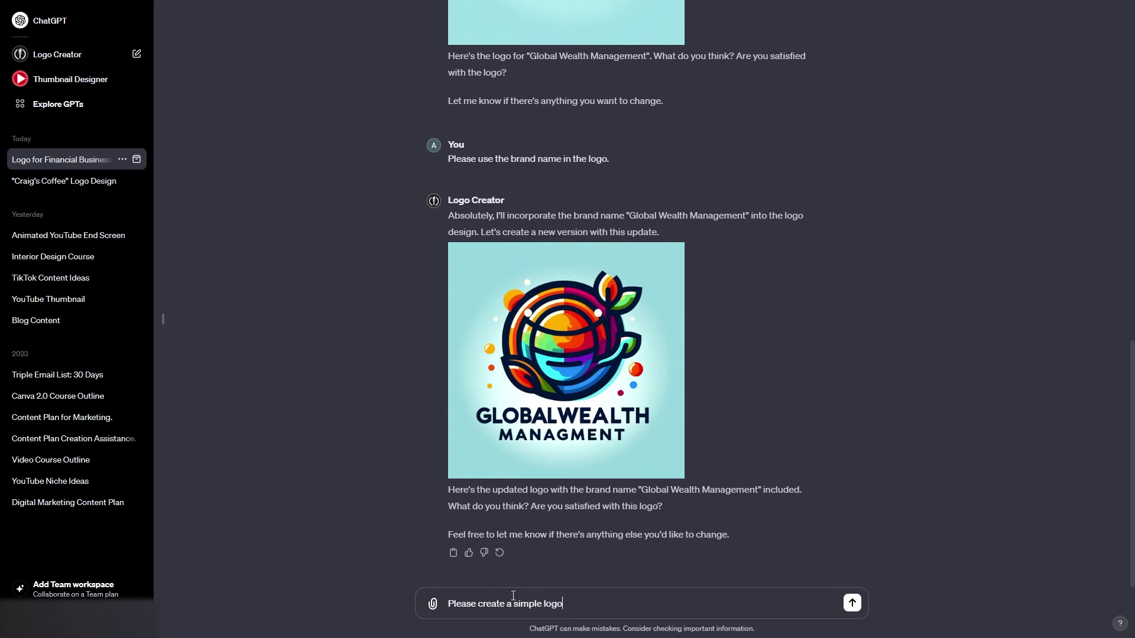
{"action": "type", "text": "using only three colours"}
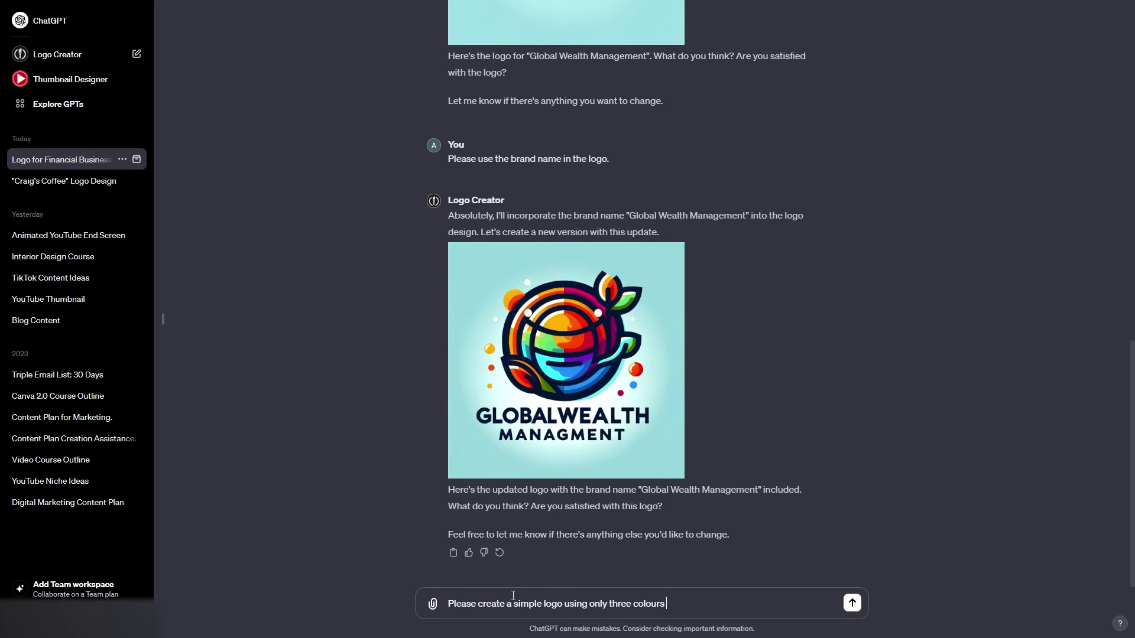
{"action": "type", "text": "that are common for this t"}
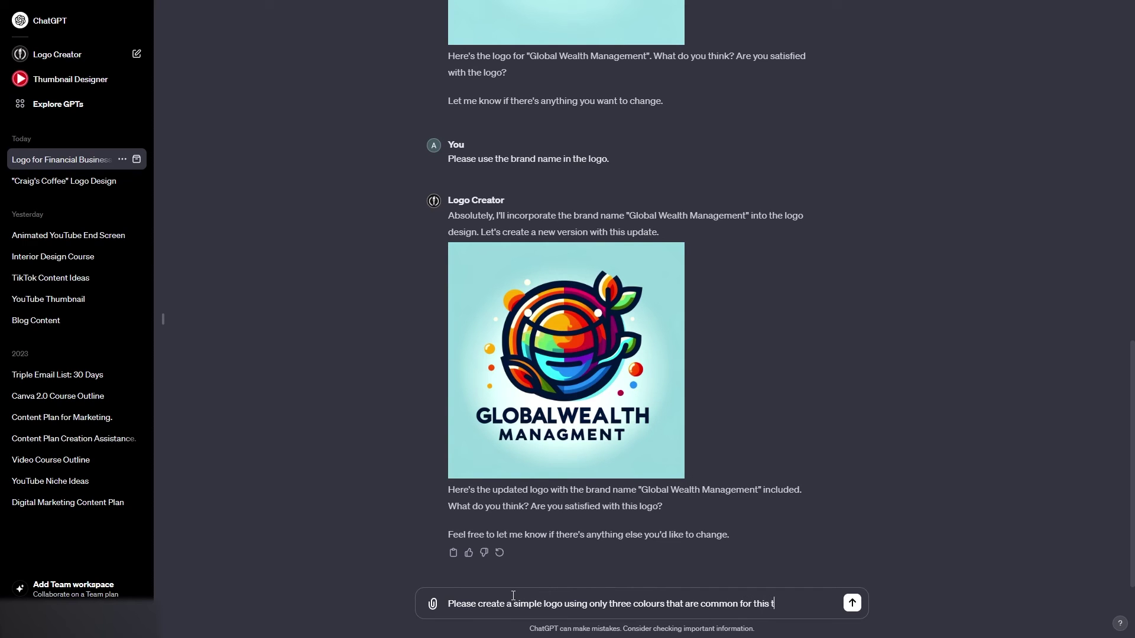
{"action": "type", "text": "ype of brand."}
{"action": "key", "text": "Return"}
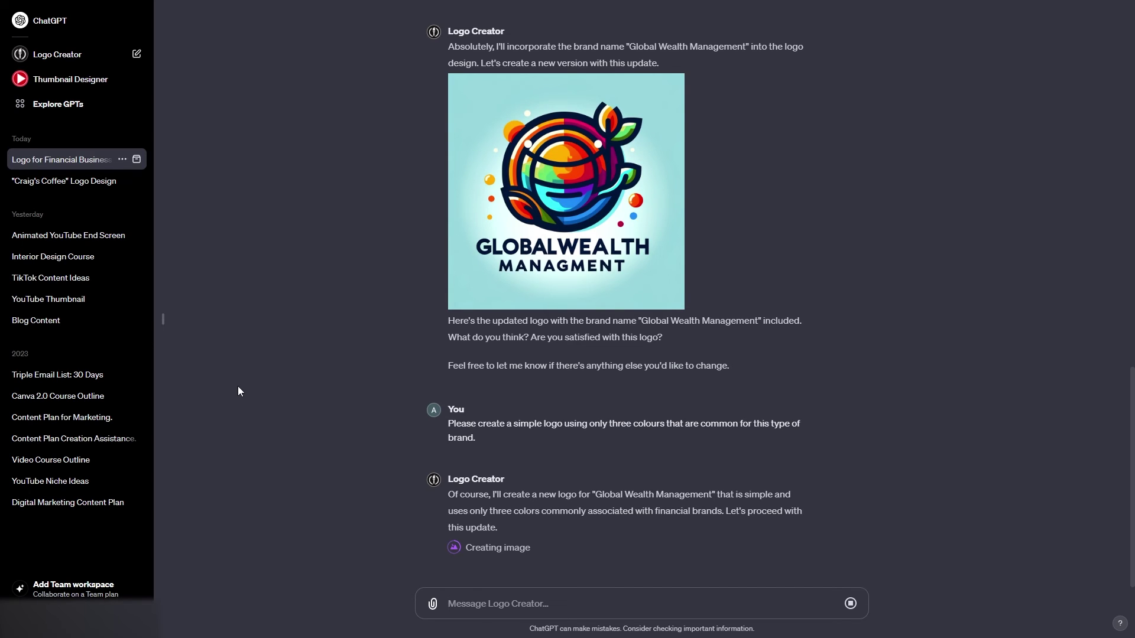
{"action": "scroll", "coordinate": [487, 373], "scroll_direction": "up", "scroll_amount": 20}
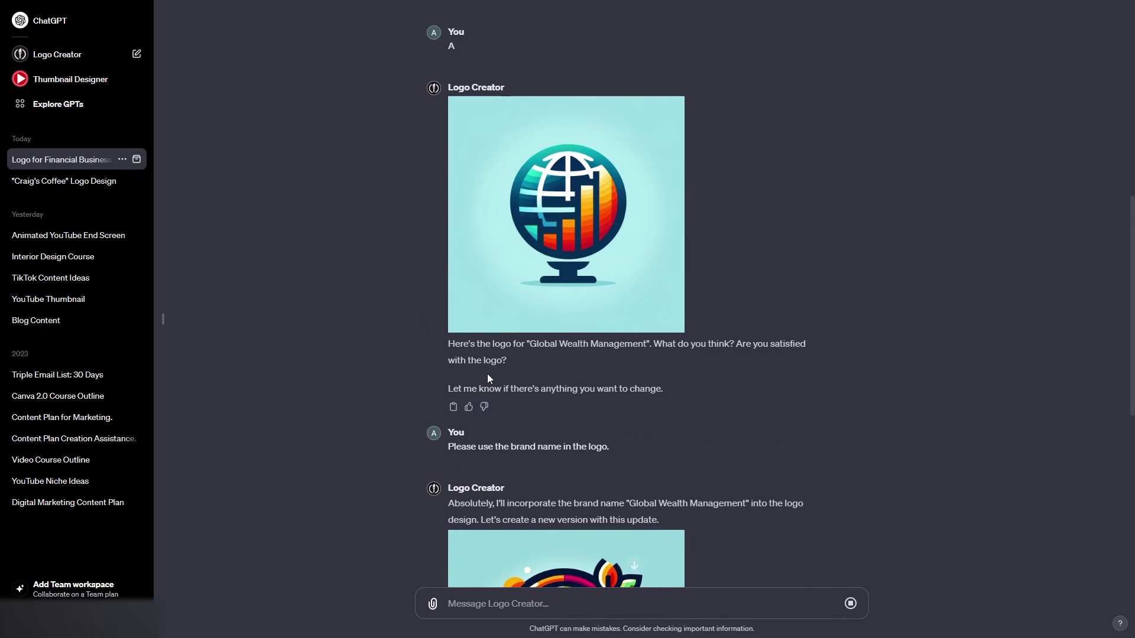
{"action": "scroll", "coordinate": [487, 118], "scroll_direction": "up", "scroll_amount": 2}
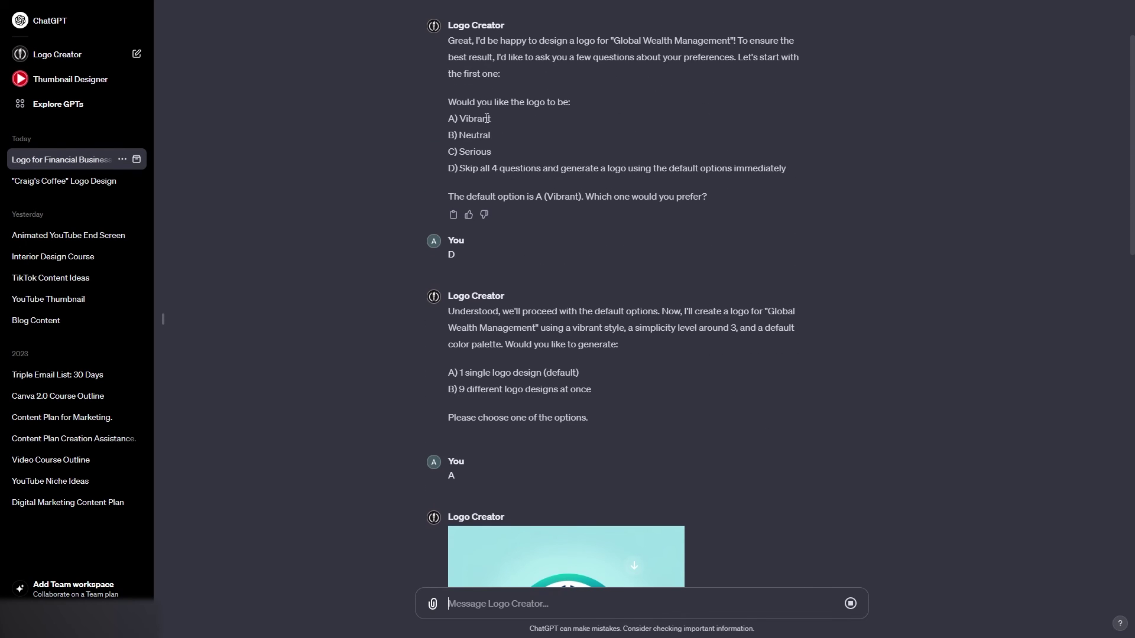
{"action": "scroll", "coordinate": [466, 122], "scroll_direction": "down", "scroll_amount": 20}
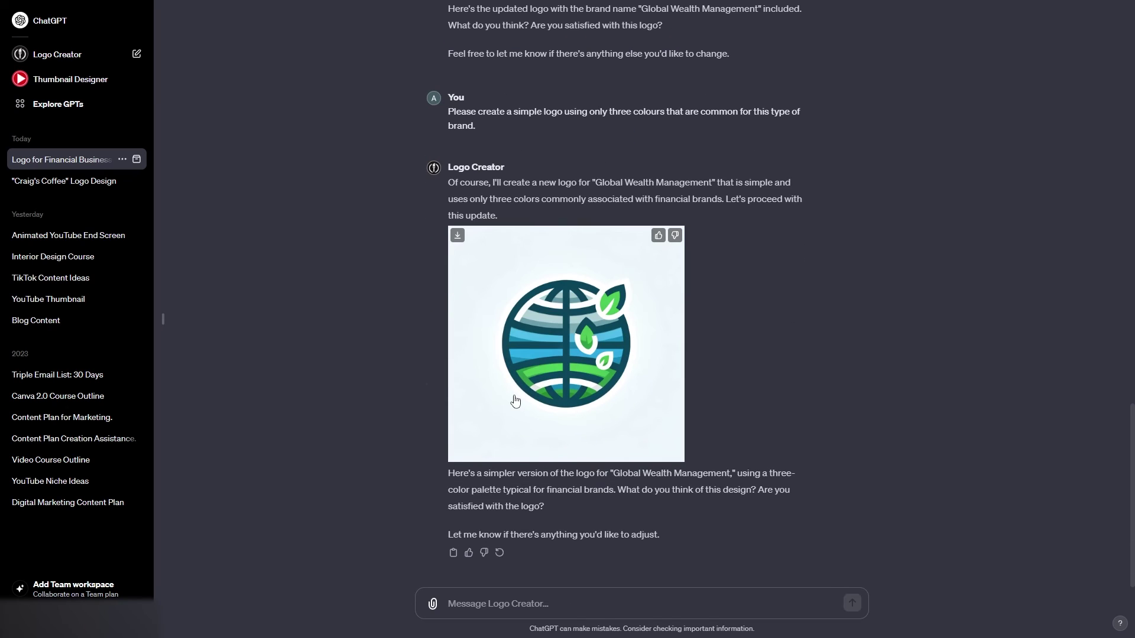
- Reply 'I dont like it.', then send 'Use the brand name, and everything else is up to you.'
{"action": "left_click", "coordinate": [537, 601]}
{"action": "type", "text": "I don"}
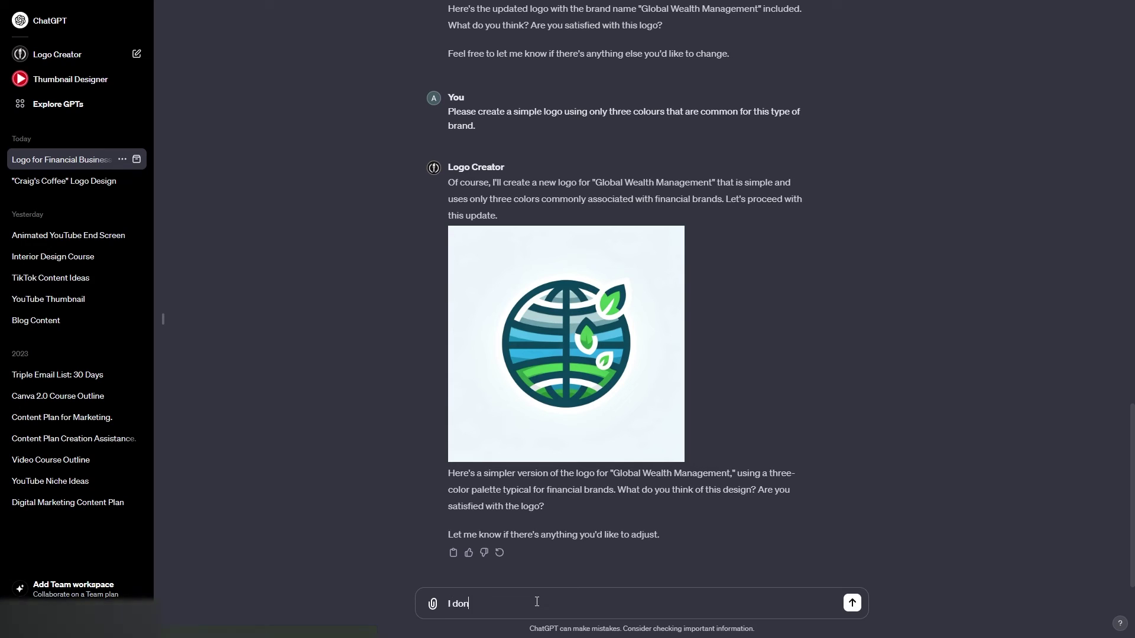
{"action": "type", "text": "t line"}
{"action": "key", "text": "BackSpace"}
{"action": "key", "text": "BackSpace"}
{"action": "type", "text": "ke it"}
{"action": "key", "text": "Return"}
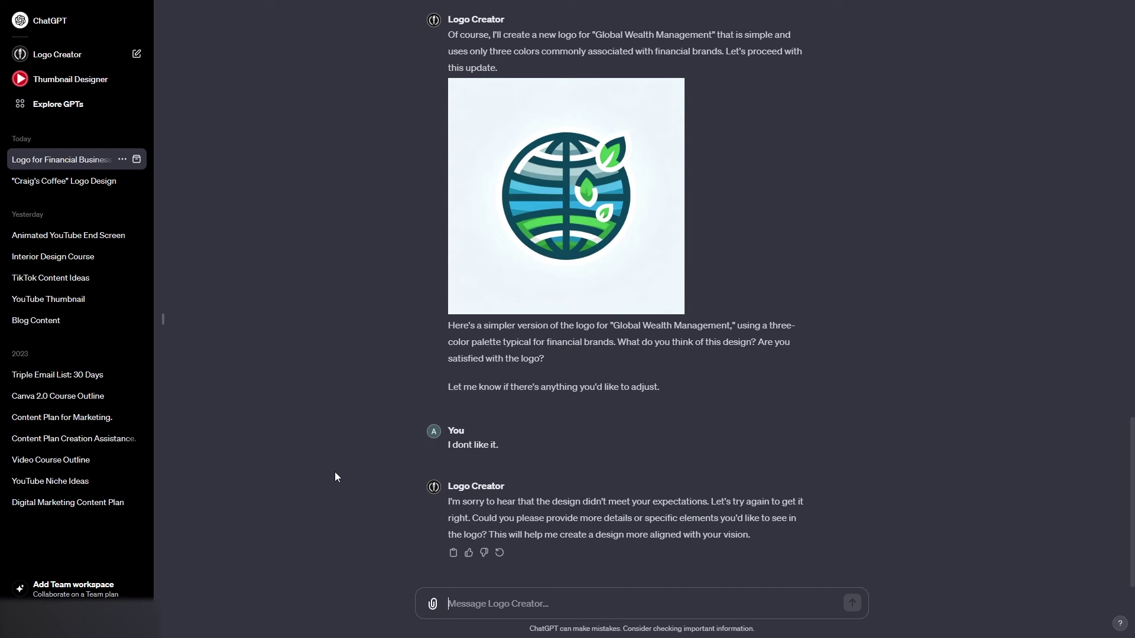
{"action": "type", "text": "Use the brand name, "}
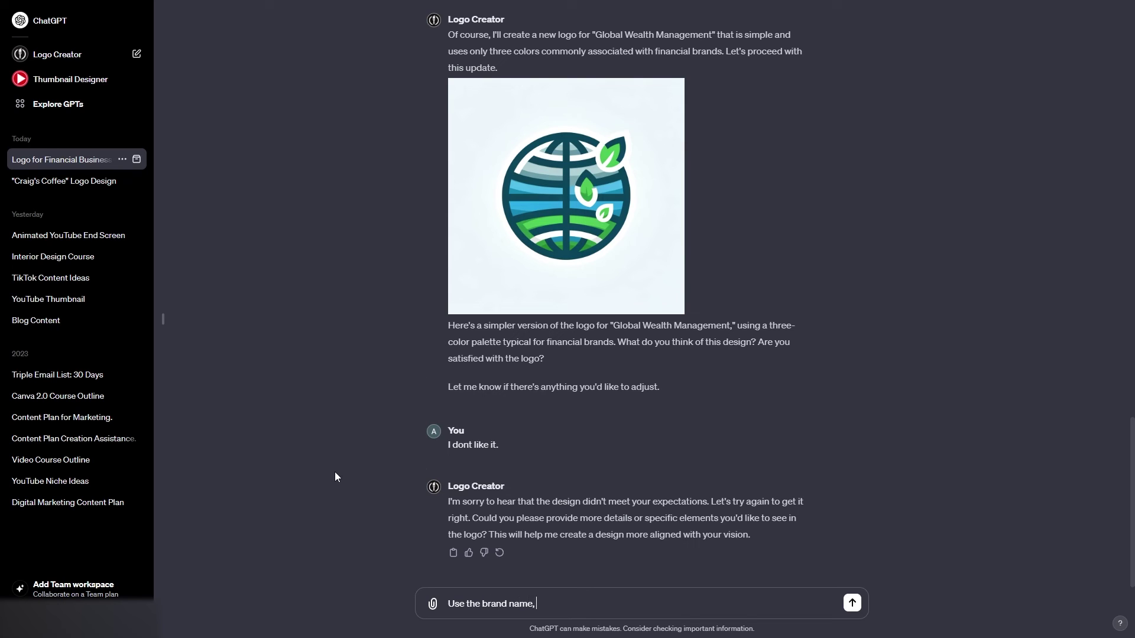
{"action": "type", "text": "and everything else is up to you."}
{"action": "key", "text": "Return"}
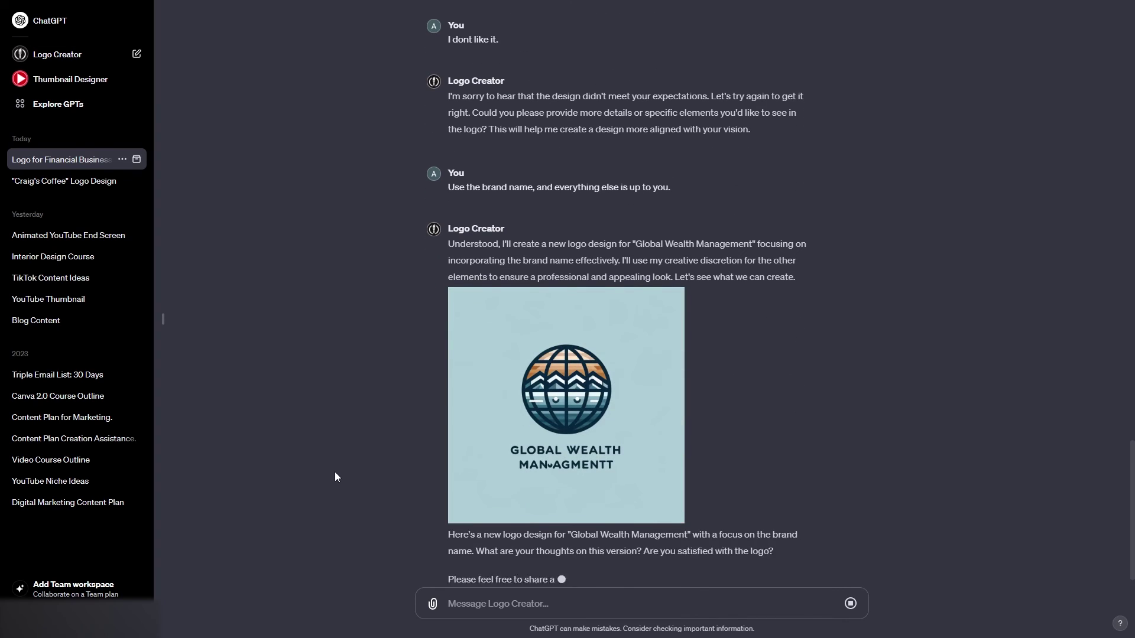
- View the new Global Wealth Management logo enlarged, close it, and open a fresh Logo Creator chat
{"action": "left_click", "coordinate": [453, 312]}
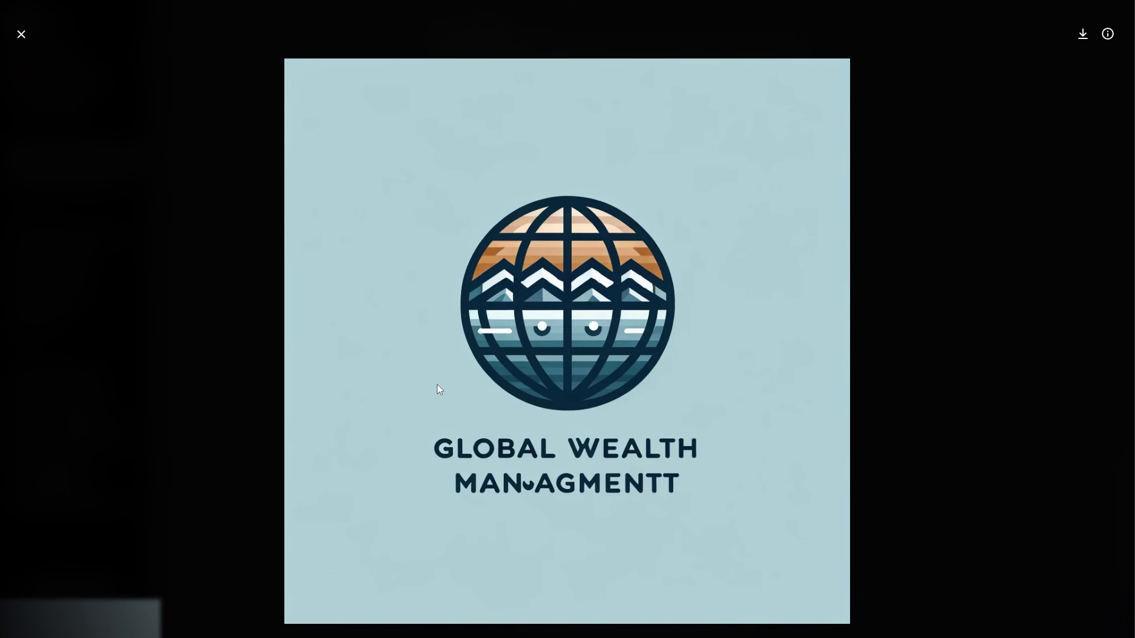
{"action": "left_click", "coordinate": [22, 36]}
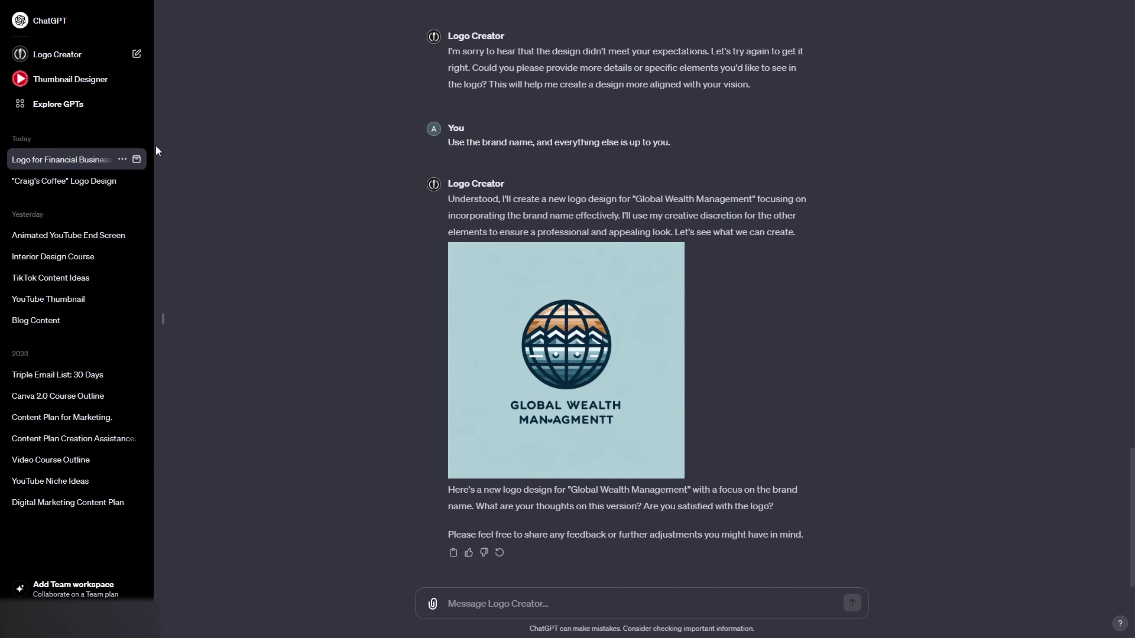
{"action": "left_click", "coordinate": [73, 58]}
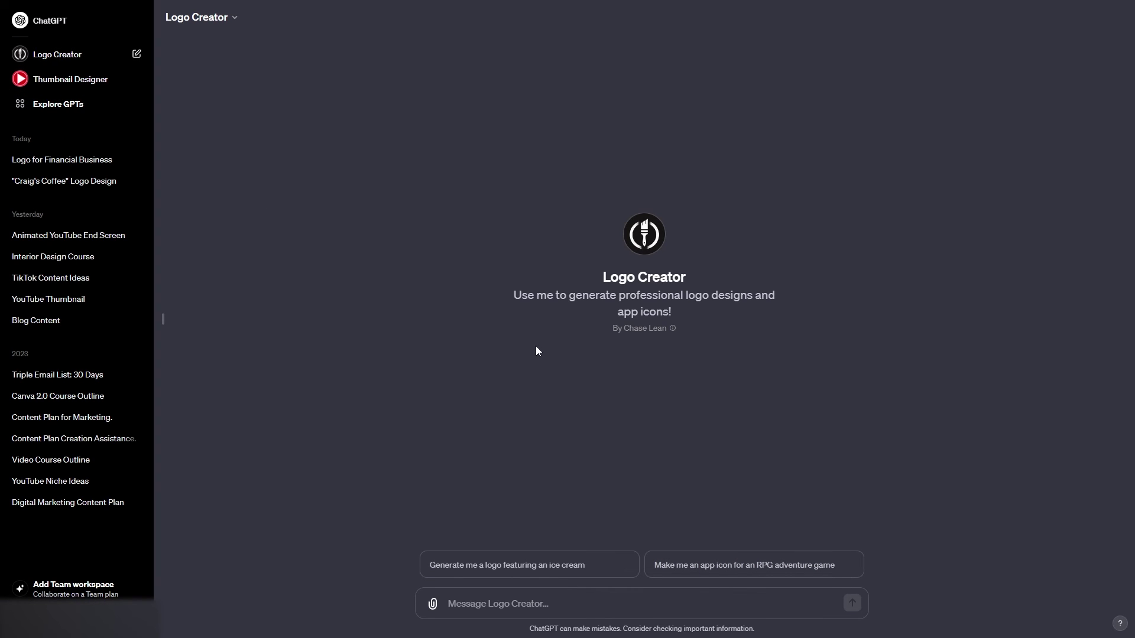
- Paste and send the Creative Catalyst logo request, then pick out the Serious option
{"action": "left_click", "coordinate": [496, 594]}
{"action": "type", "text": "Create a logo for my brand \"Creative Catalyst\". The business creates content and graphics for other companies. I want the logo to be bright, simplistic, and professional."}
{"action": "key", "text": "Return"}
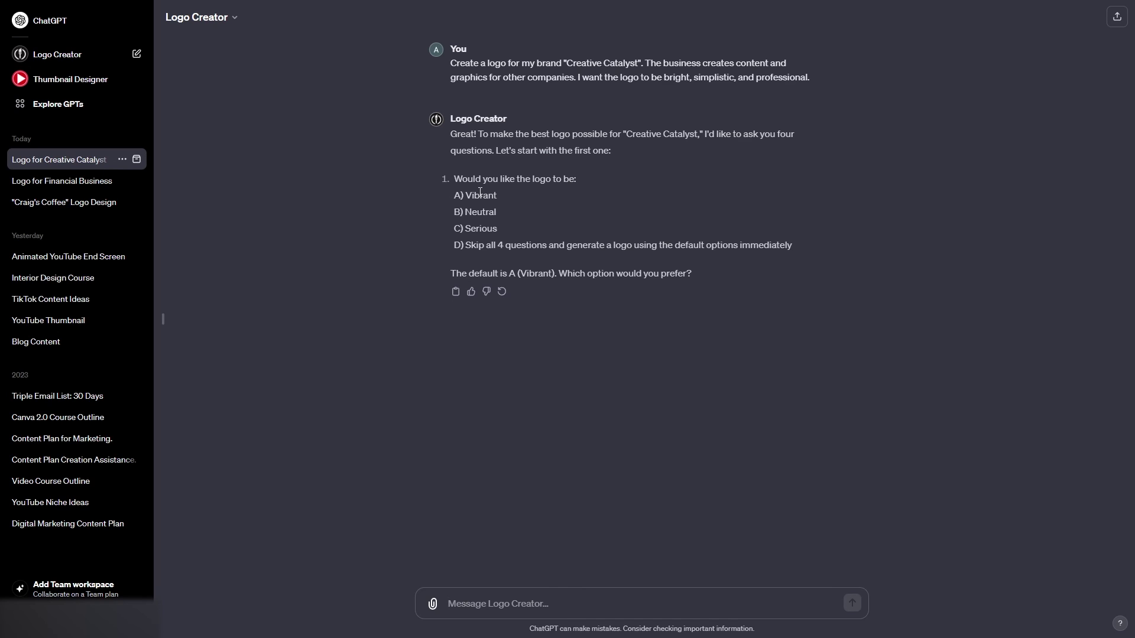
{"action": "double_click", "coordinate": [488, 228]}
{"action": "left_click", "coordinate": [496, 592]}
- Answer C for a serious tone and 8 for the complexity level
{"action": "type", "text": "C"}
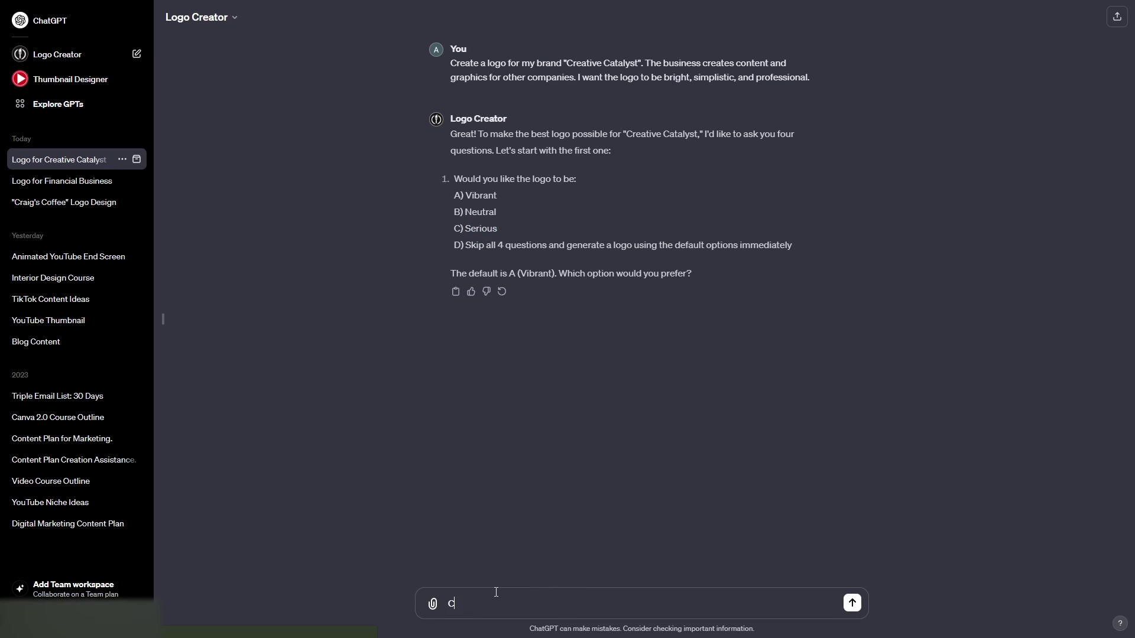
{"action": "key", "text": "Return"}
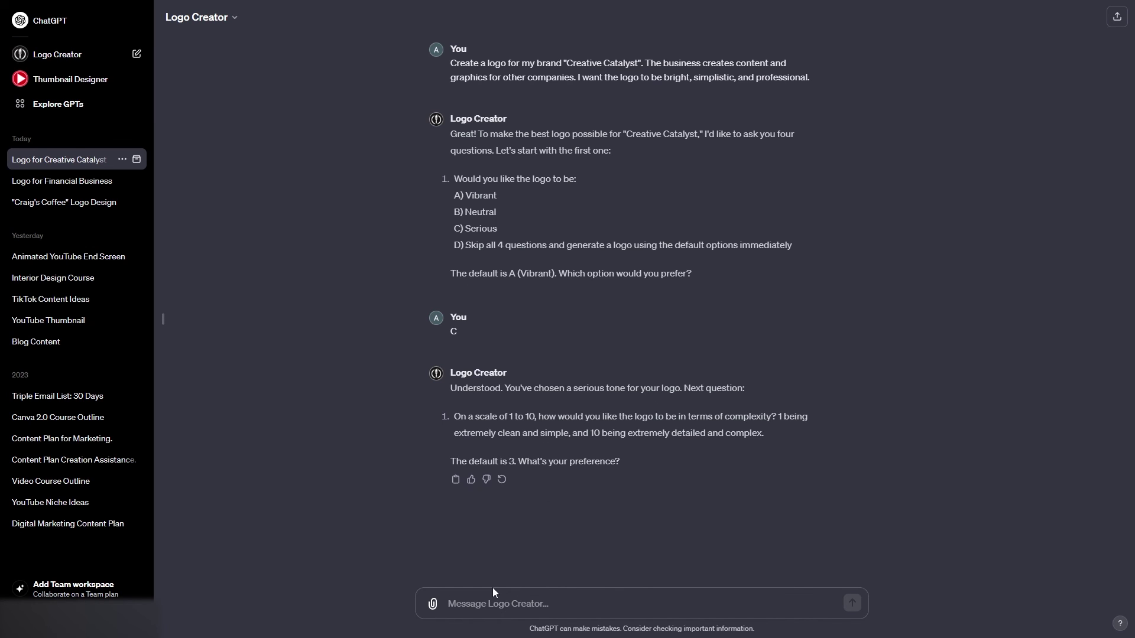
{"action": "type", "text": "8"}
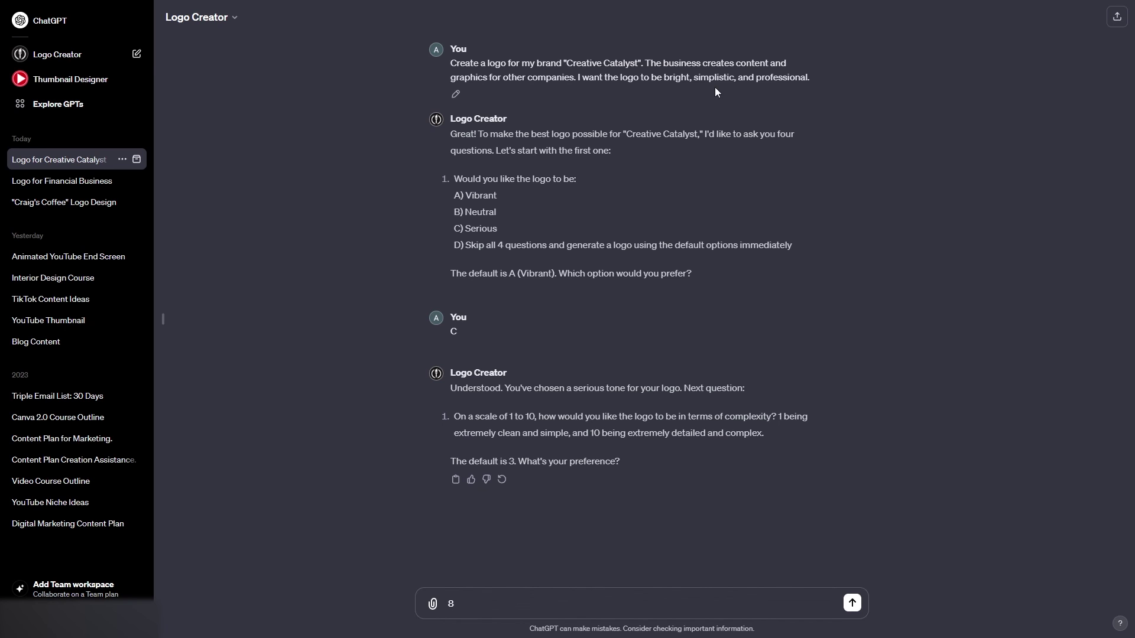
{"action": "left_click", "coordinate": [852, 603]}
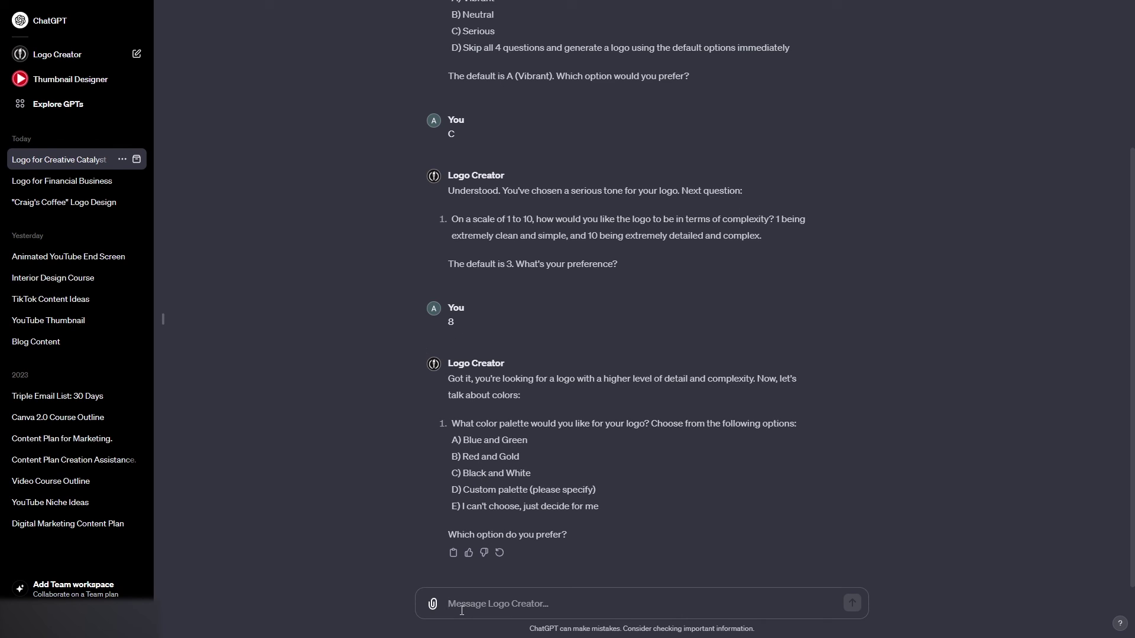
- Choose B for the Red and Gold palette and B for nine designs, then enlarge the grid
{"action": "type", "text": "A"}
{"action": "key", "text": "BackSpace"}
{"action": "type", "text": "B"}
{"action": "key", "text": "Return"}
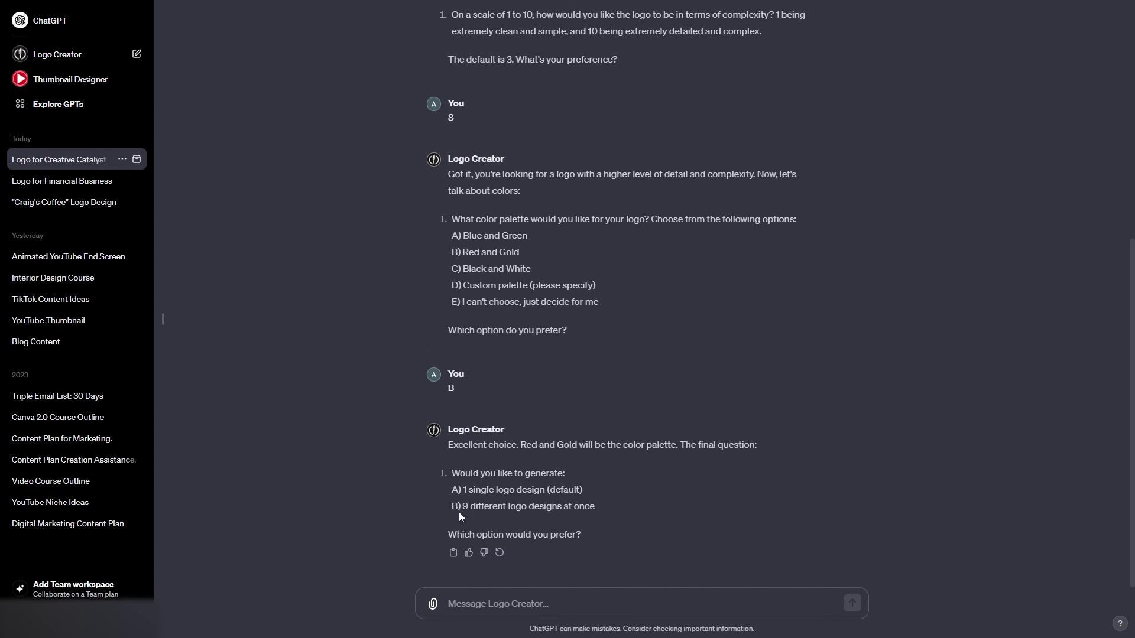
{"action": "type", "text": "B"}
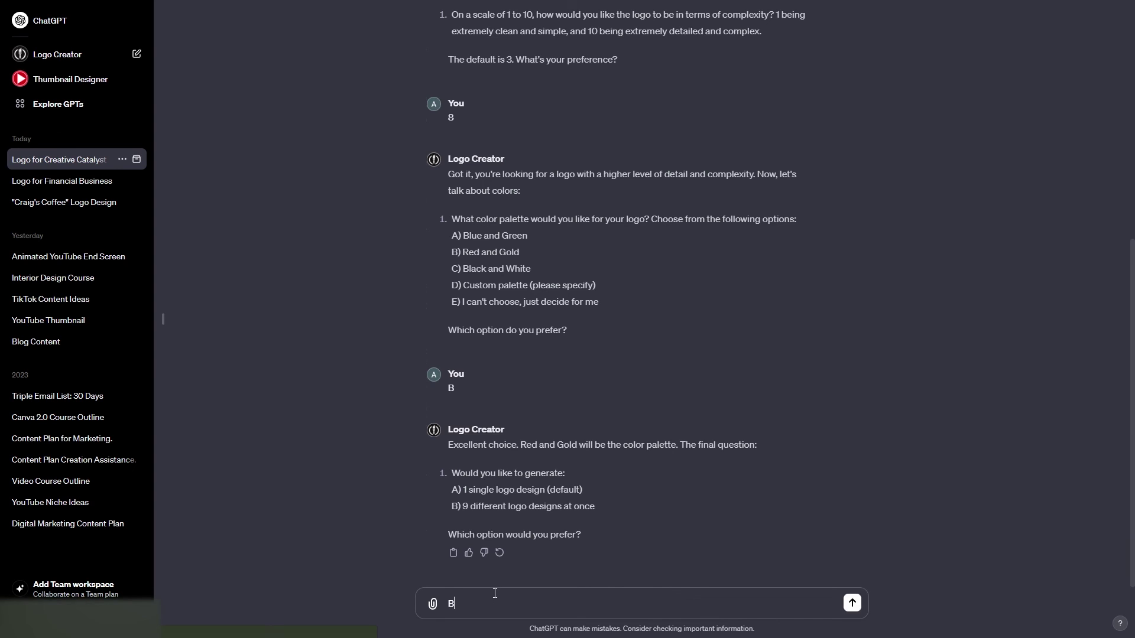
{"action": "key", "text": "Return"}
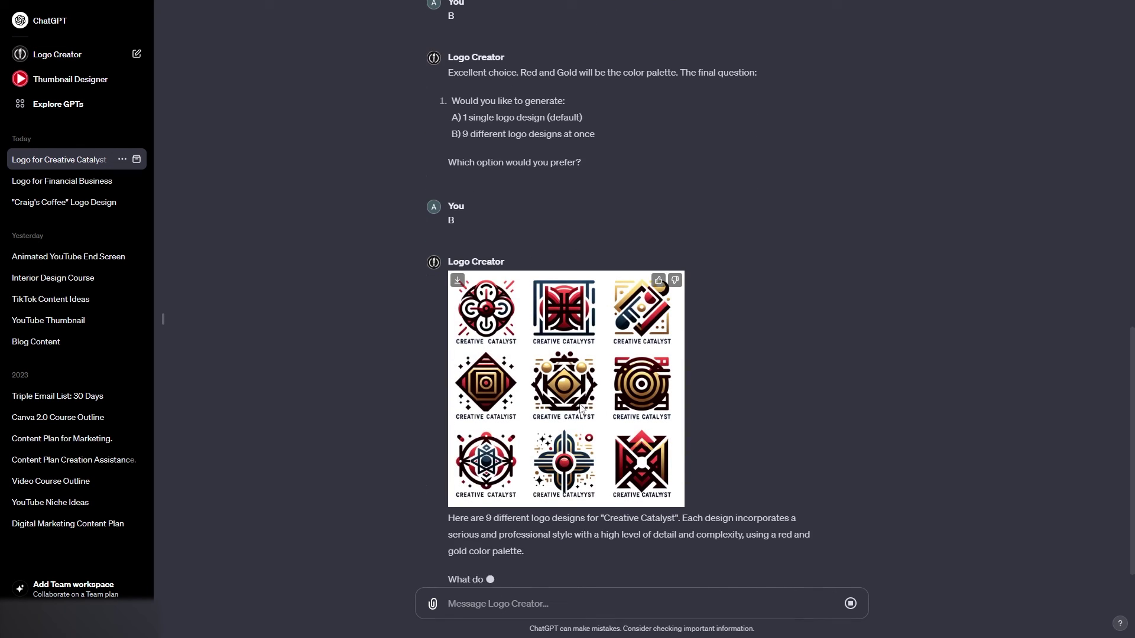
{"action": "left_click", "coordinate": [467, 378]}
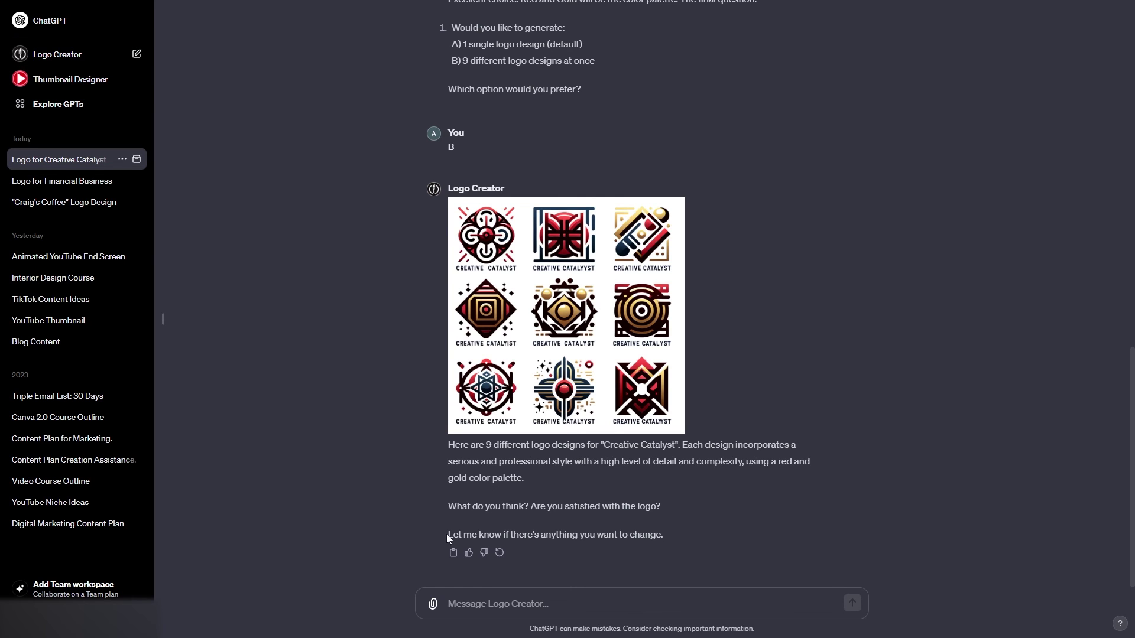
- Send 'I've changed my mind. Please make the logo very simplistic.' and answer complexity 1
{"action": "left_click", "coordinate": [512, 591]}
{"action": "type", "text": "I've changed my m"}
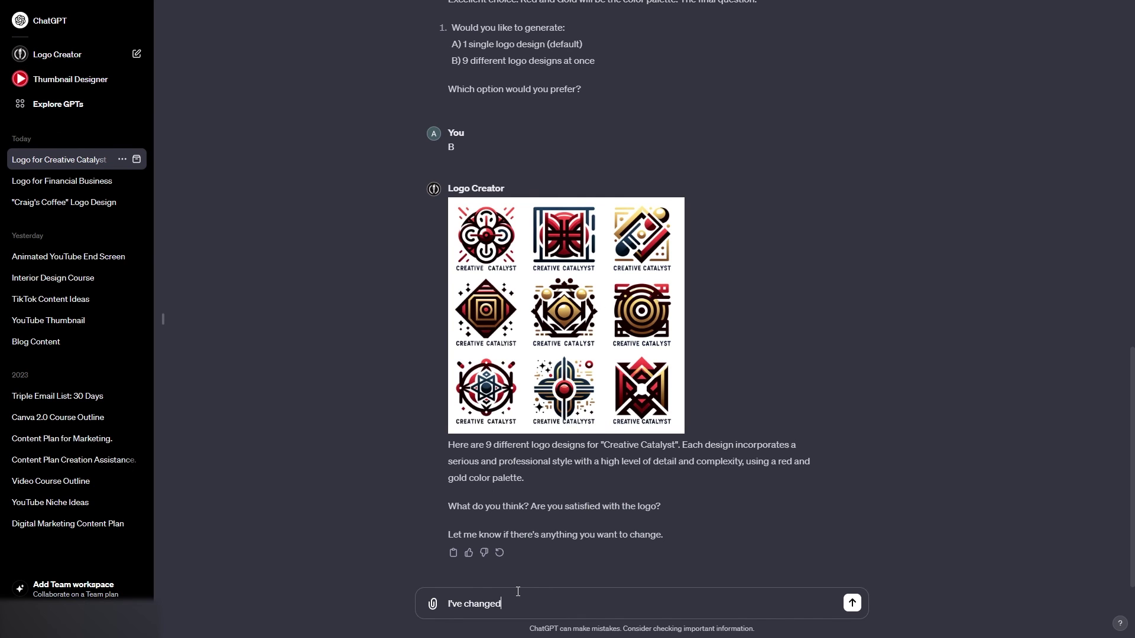
{"action": "type", "text": "ind. Please make the logo very simplistic."}
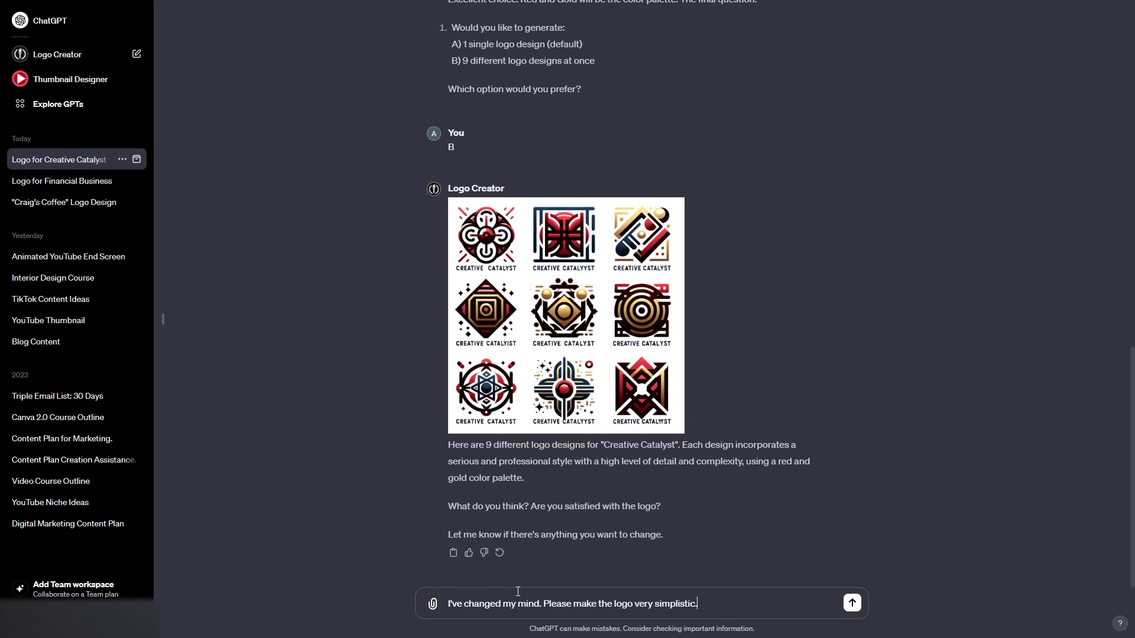
{"action": "key", "text": "Return"}
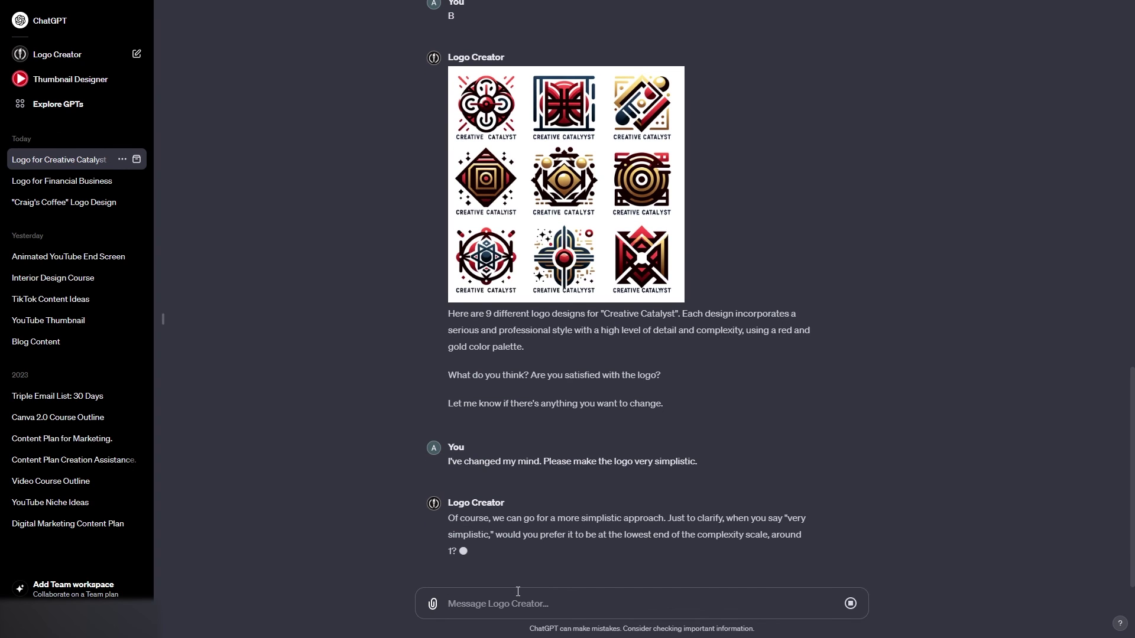
{"action": "type", "text": "1"}
{"action": "key", "text": "Return"}
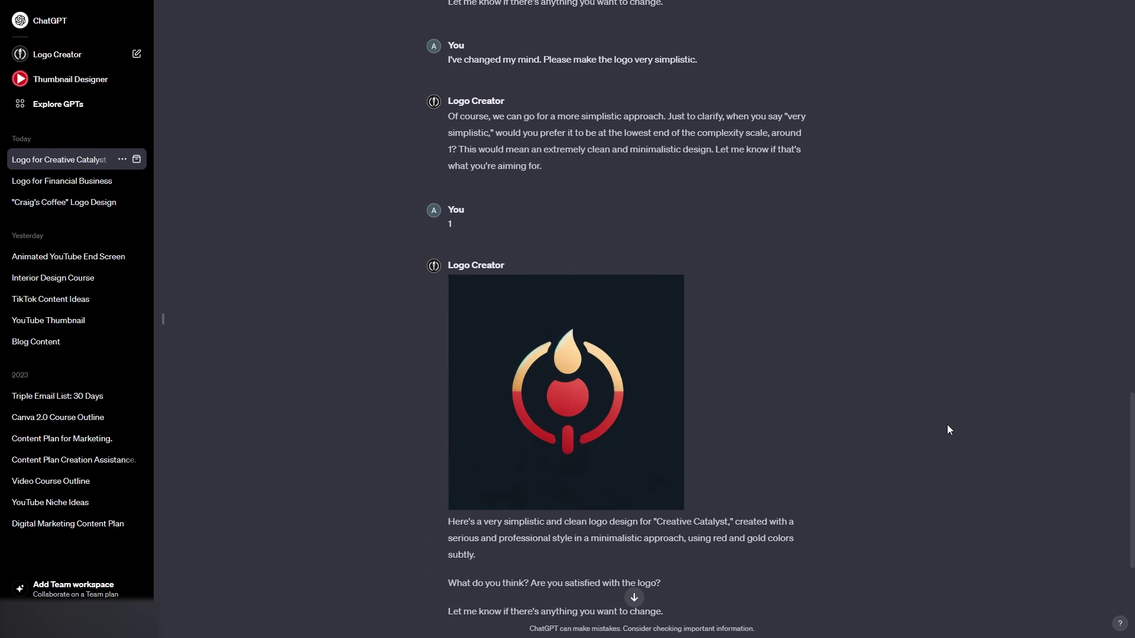
{"action": "mouse_move", "coordinate": [600, 408]}
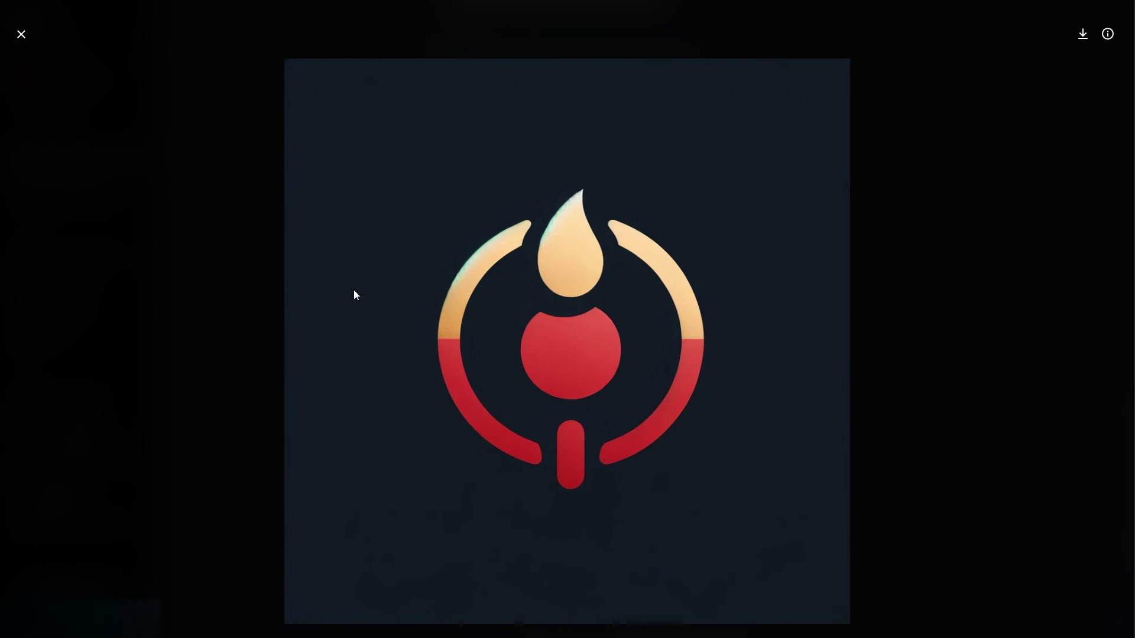
{"action": "left_click", "coordinate": [22, 34]}
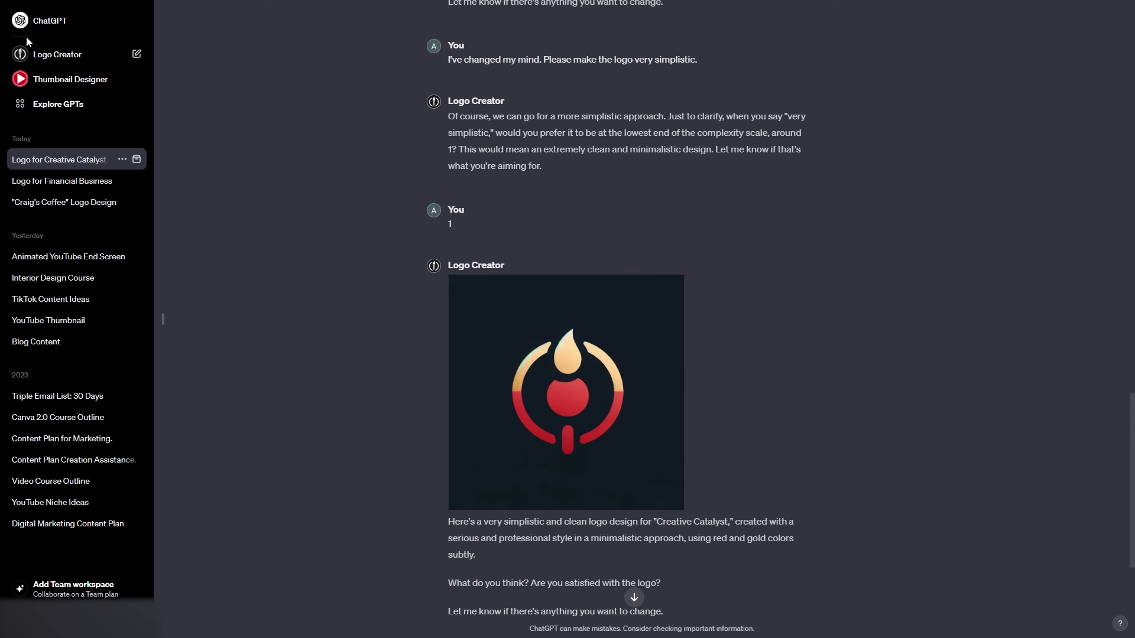
{"action": "scroll", "coordinate": [499, 366], "scroll_direction": "up", "scroll_amount": 8}
{"action": "scroll", "coordinate": [503, 380], "scroll_direction": "up", "scroll_amount": 1}
{"action": "left_click", "coordinate": [502, 379]}
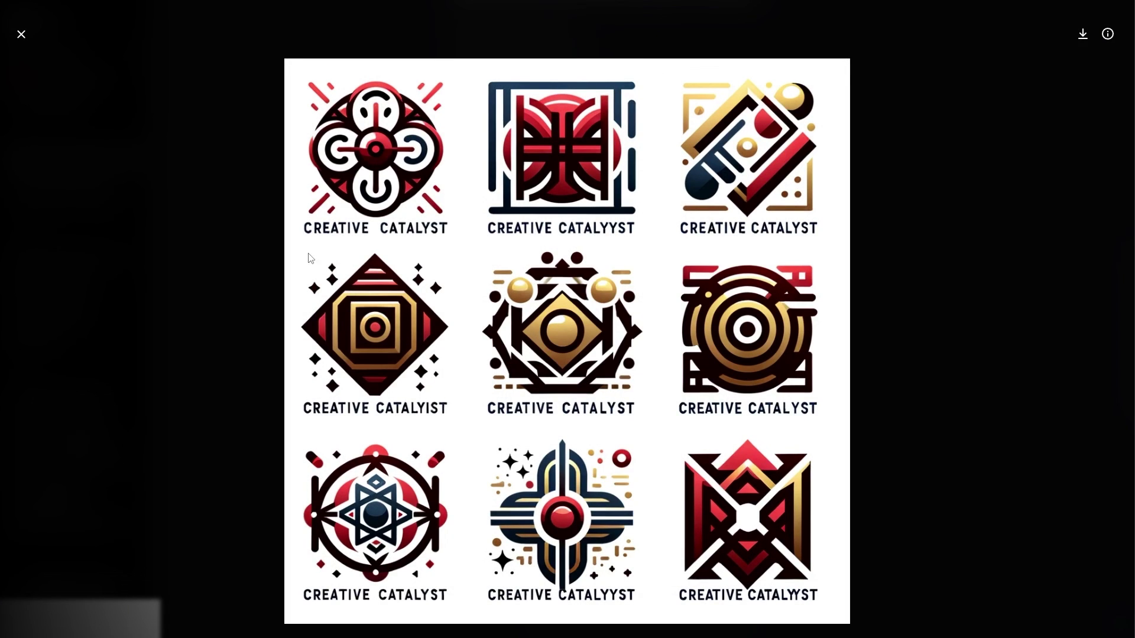
{"action": "left_click", "coordinate": [23, 35]}
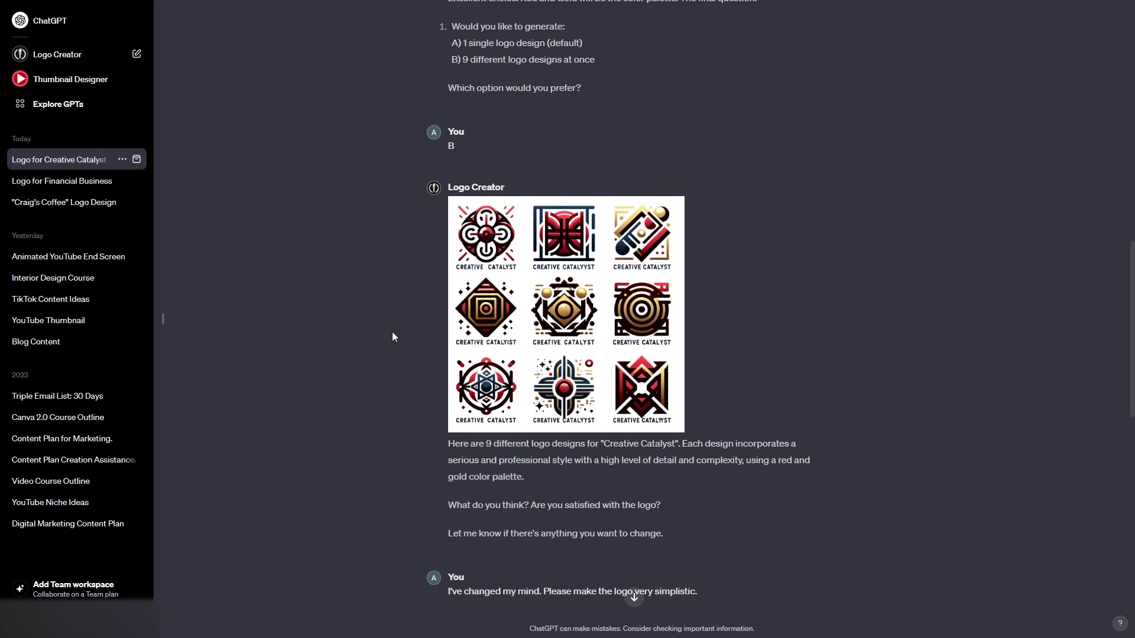